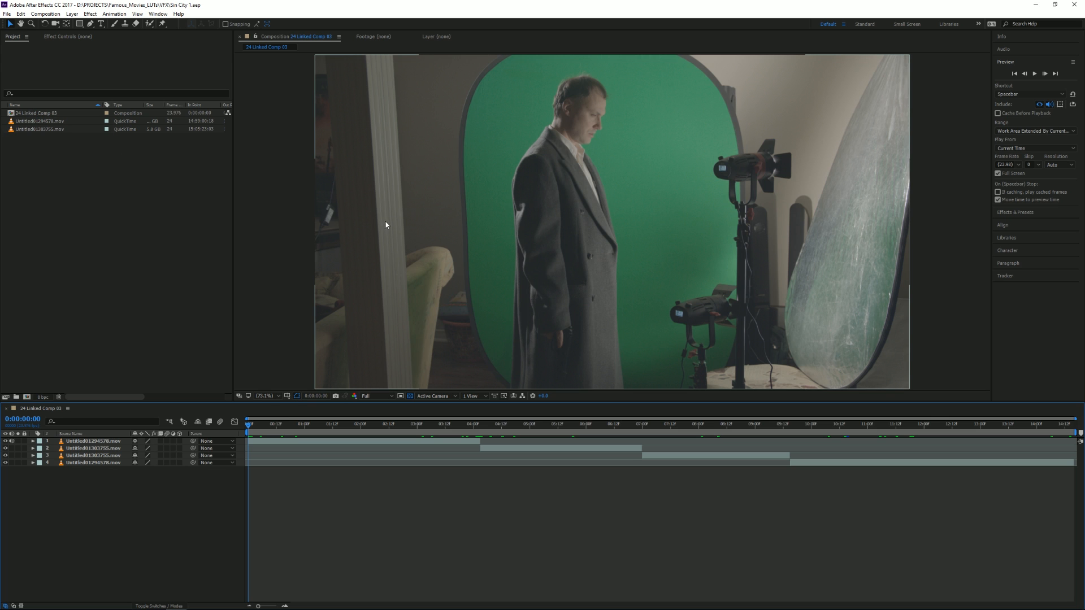
pyautogui.click(93, 441)
pyautogui.click(94, 448)
pyautogui.click(95, 463)
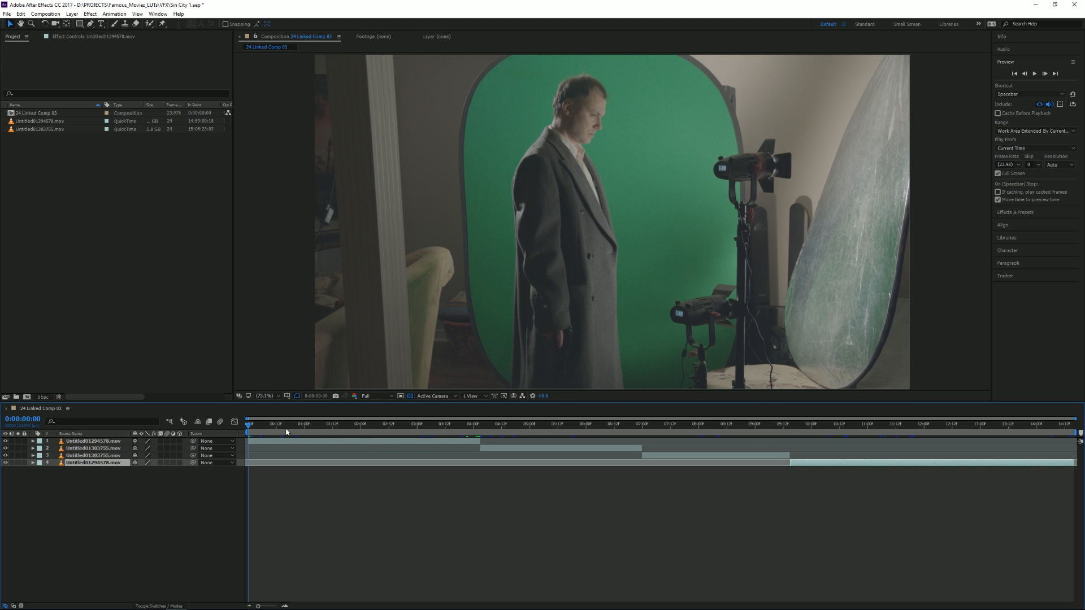
# Apply the Keylight (1.2) effect to the first clip and sample the green screen beside the man as the Screen Colour.
pyautogui.moveTo(270, 430); pyautogui.dragTo(299, 430)
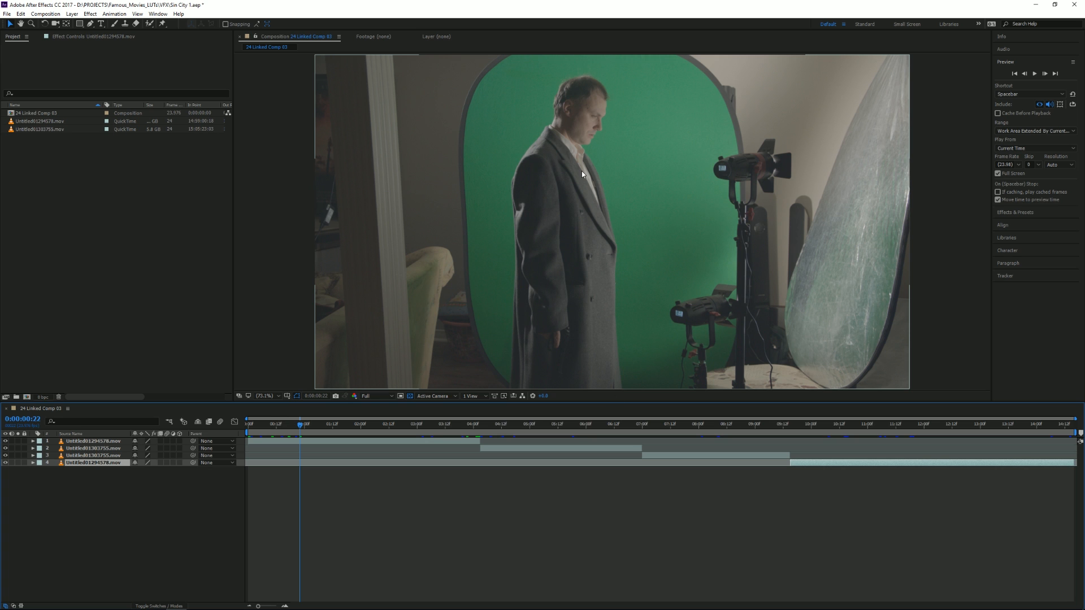
pyautogui.click(79, 442)
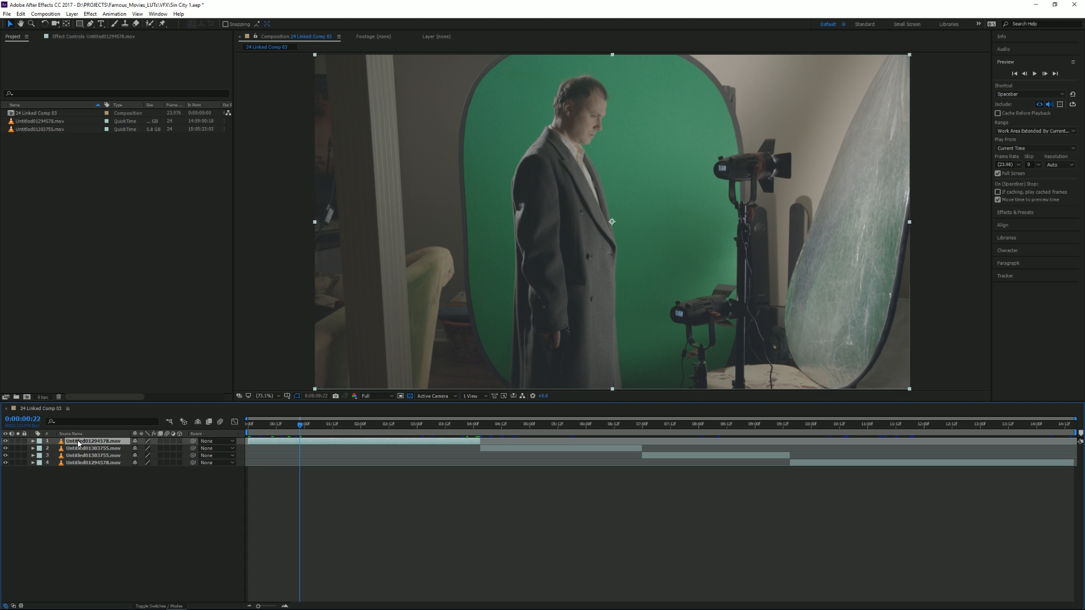
pyautogui.rightClick(78, 442)
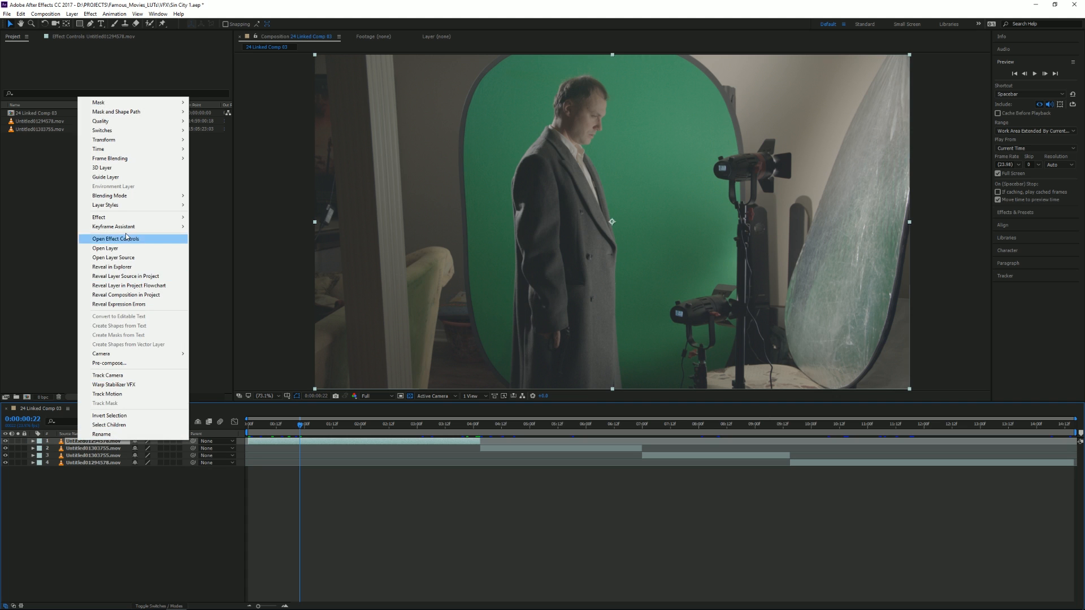
pyautogui.moveTo(134, 217)
pyautogui.moveTo(233, 346)
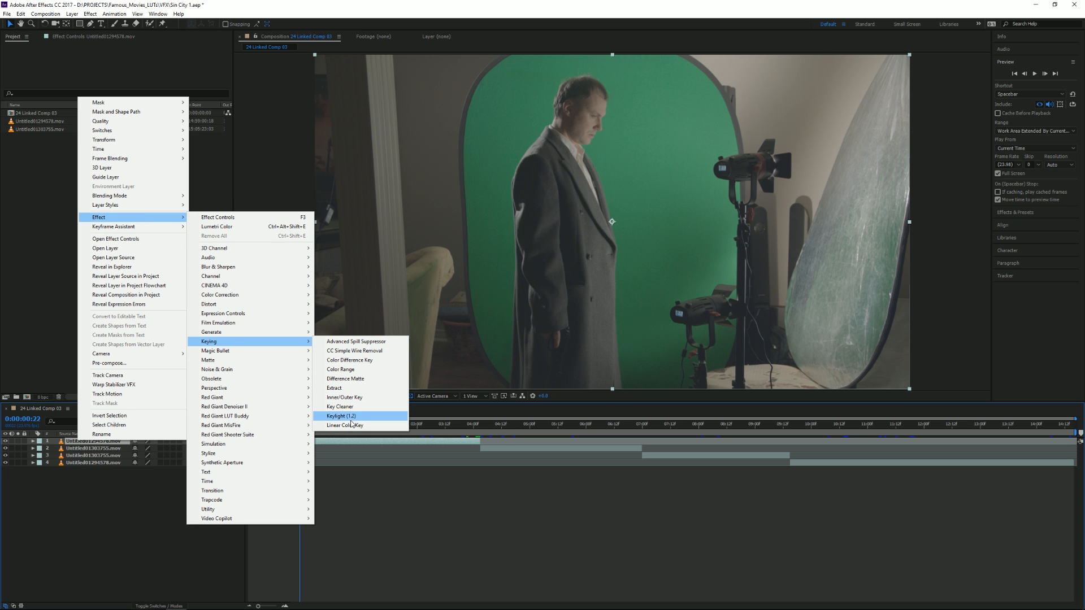
pyautogui.click(342, 417)
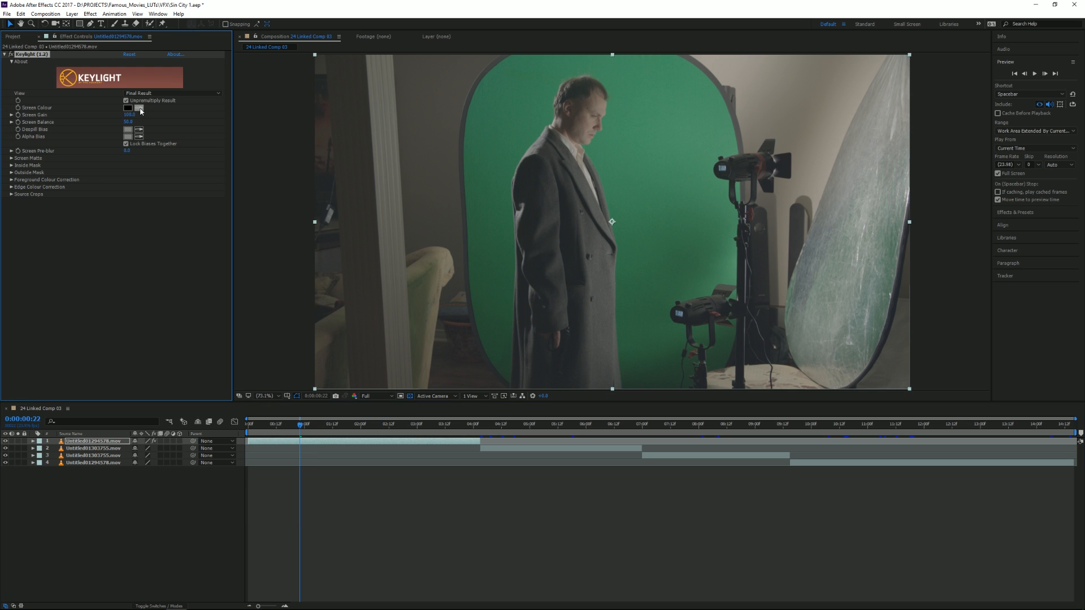
pyautogui.click(142, 110)
pyautogui.click(621, 135)
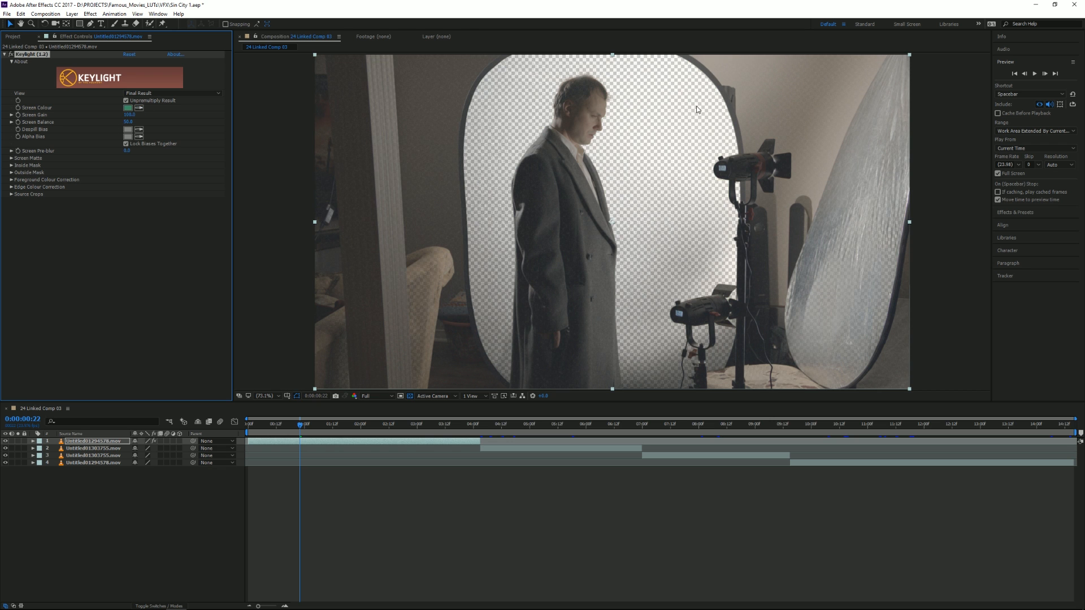
# Switch the Keylight view to Combined Matte and raise the Screen Gain to darken the green-screen area.
pyautogui.click(138, 93)
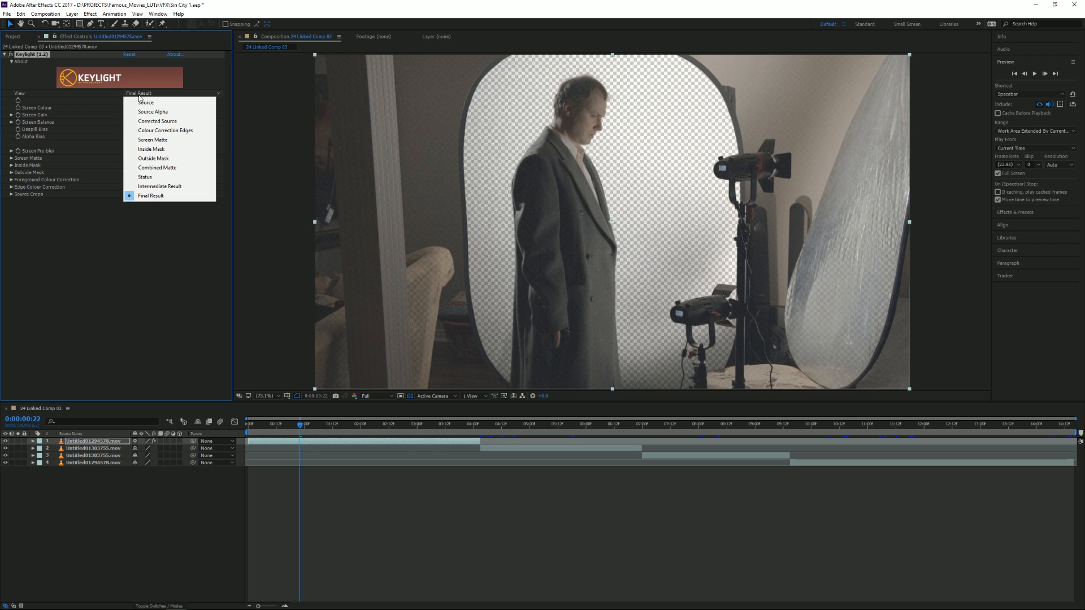
pyautogui.click(152, 168)
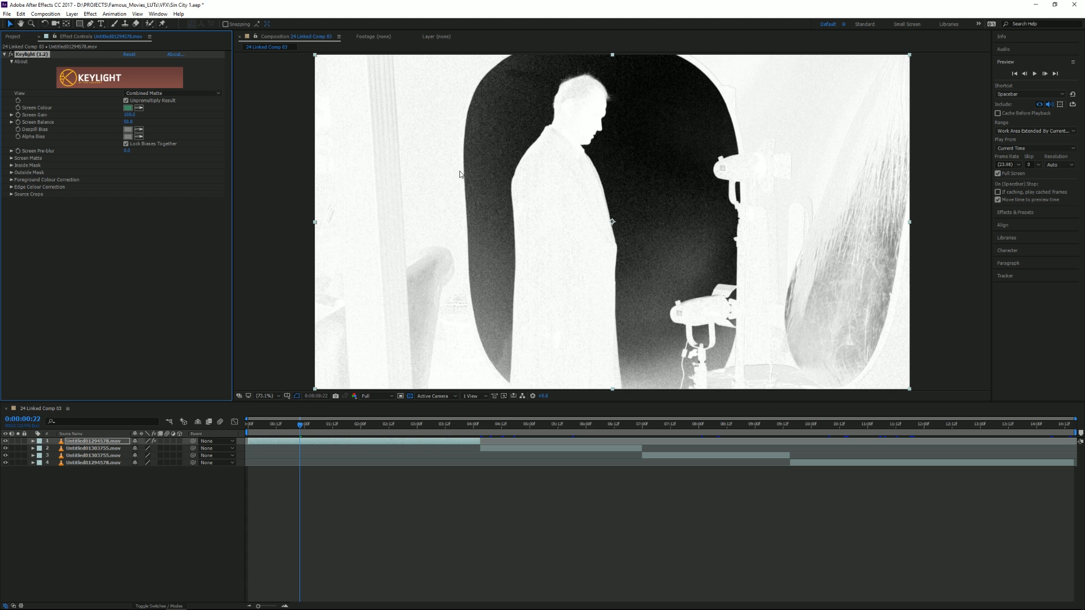
pyautogui.moveTo(129, 117); pyautogui.dragTo(138, 119)
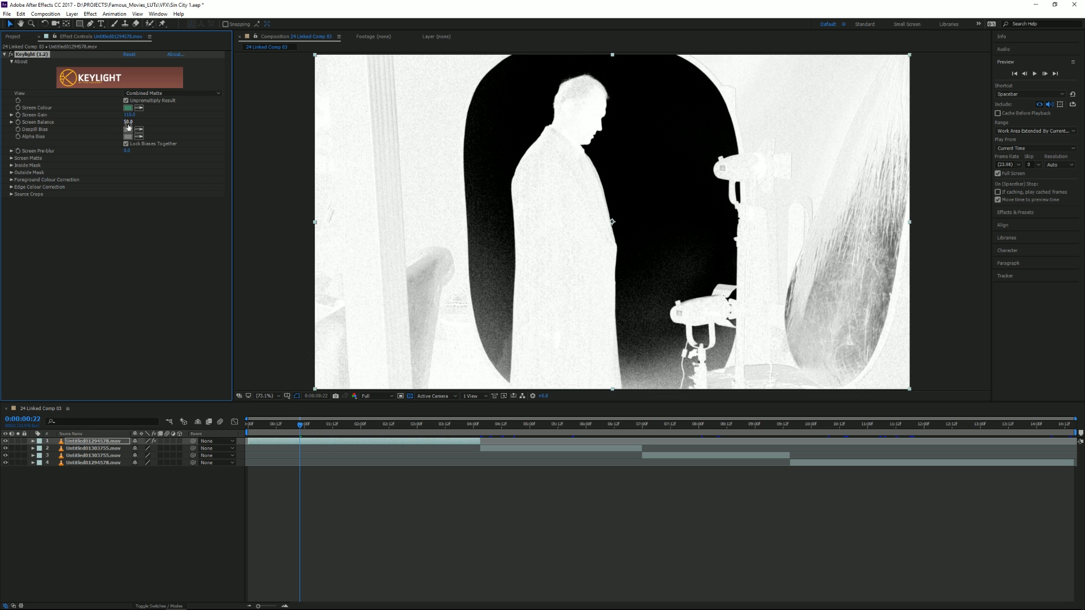
# In the Screen Matte settings, lower Clip White and raise Clip Black to clean up the man's silhouette and the backdrop.
pyautogui.click(12, 159)
pyautogui.moveTo(129, 173); pyautogui.dragTo(117, 173)
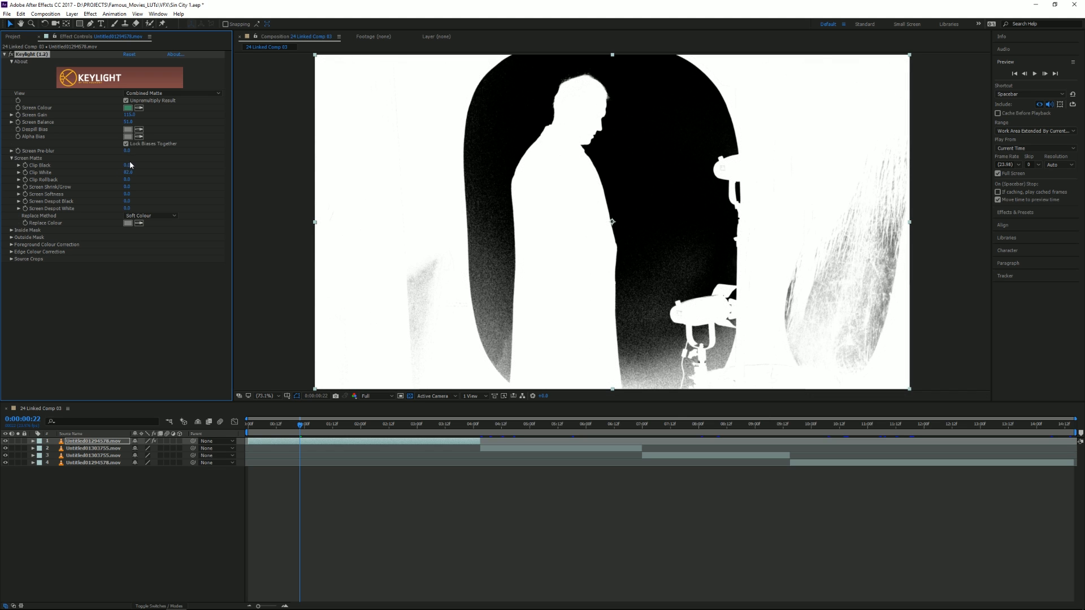
pyautogui.moveTo(137, 165); pyautogui.dragTo(146, 164)
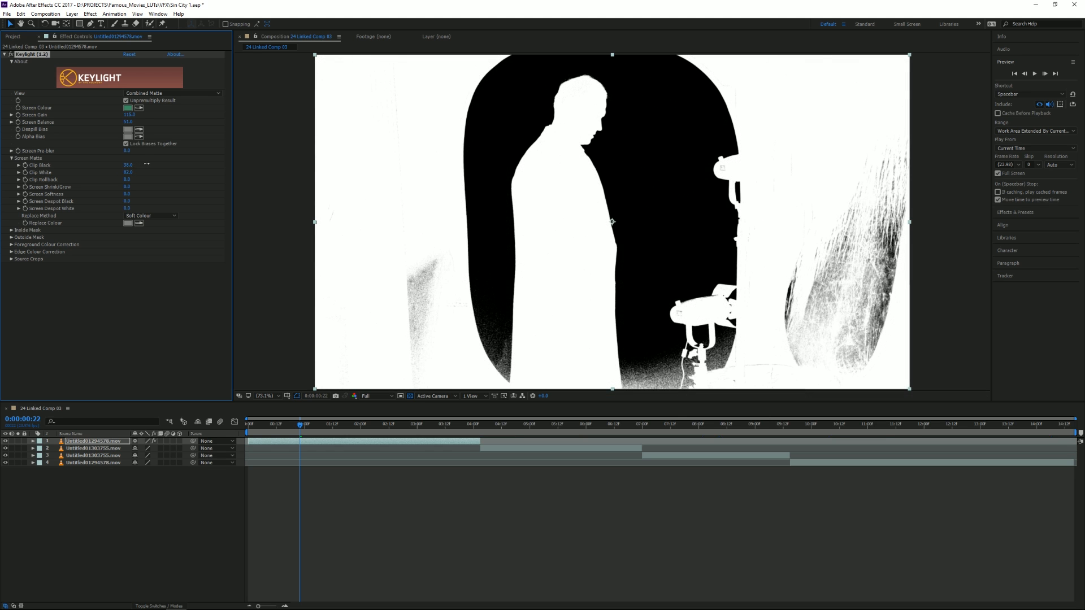
# Check the matte at 0:00:03:14 and return the Keylight view to Final Result.
pyautogui.moveTo(339, 425); pyautogui.dragTo(450, 425)
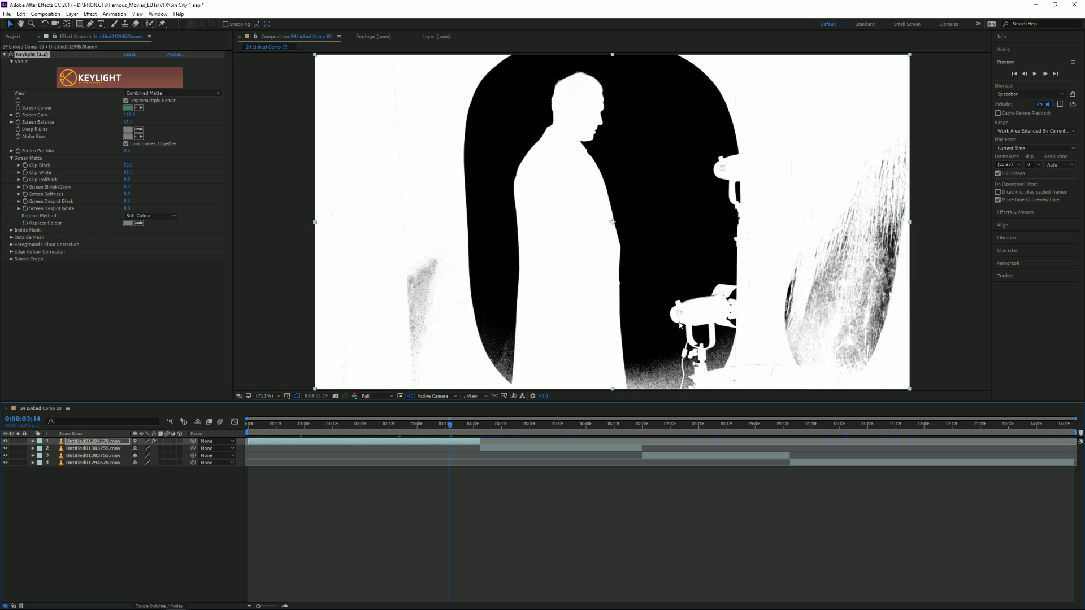
pyautogui.click(150, 93)
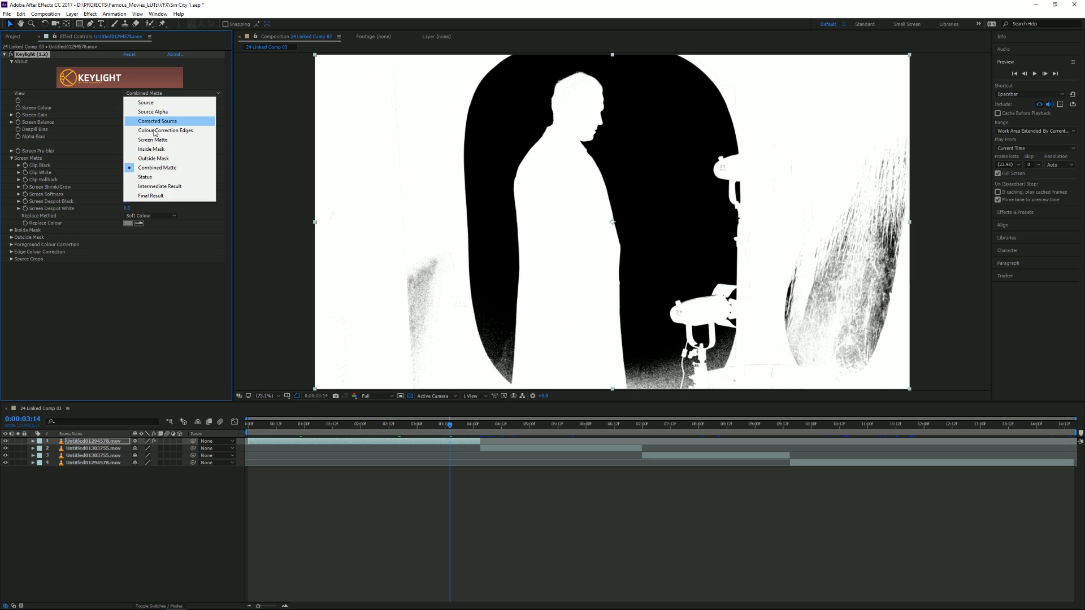
pyautogui.click(151, 197)
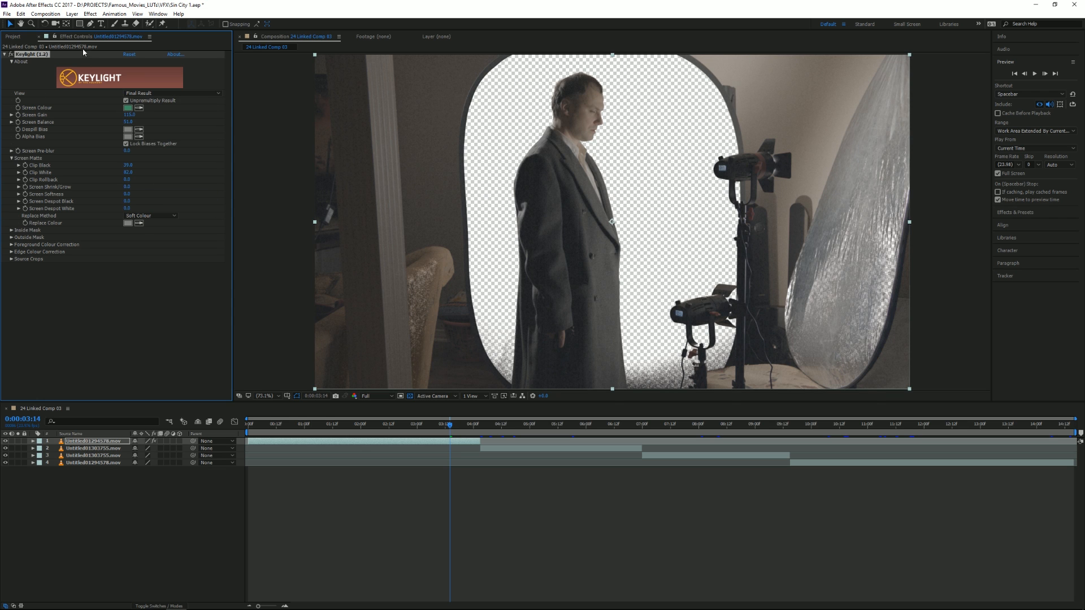
# Draw a closed Pen tool mask loosely around the man to cut out the lights, reflector and room.
pyautogui.click(90, 24)
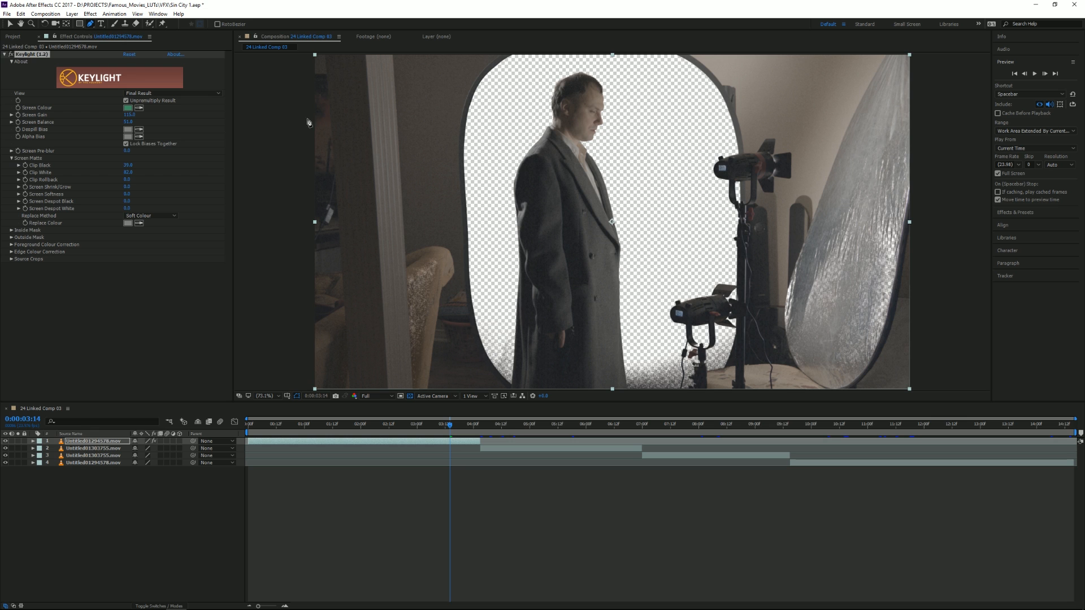
pyautogui.scroll(-1, 507, 381)
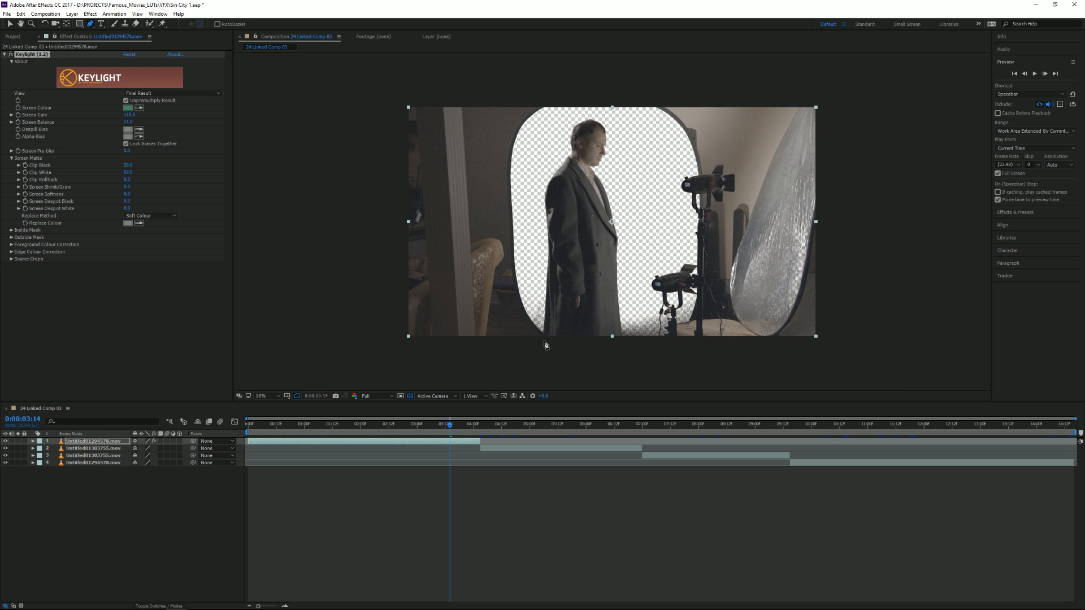
pyautogui.moveTo(544, 341); pyautogui.dragTo(544, 153)
pyautogui.click(543, 142)
pyautogui.click(582, 111)
pyautogui.click(614, 121)
pyautogui.click(627, 178)
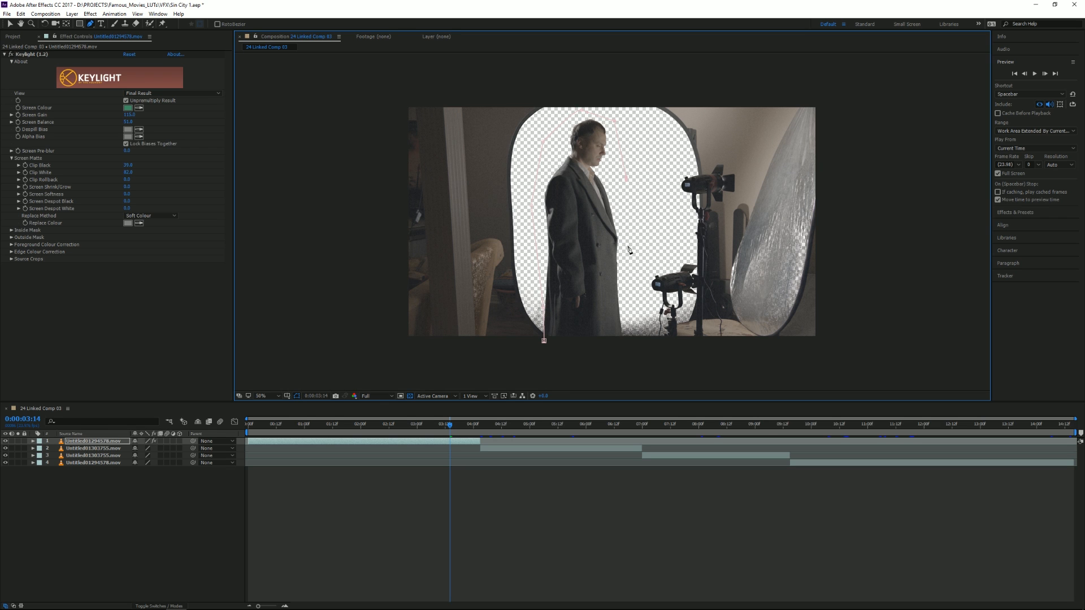
pyautogui.click(621, 340)
pyautogui.click(544, 340)
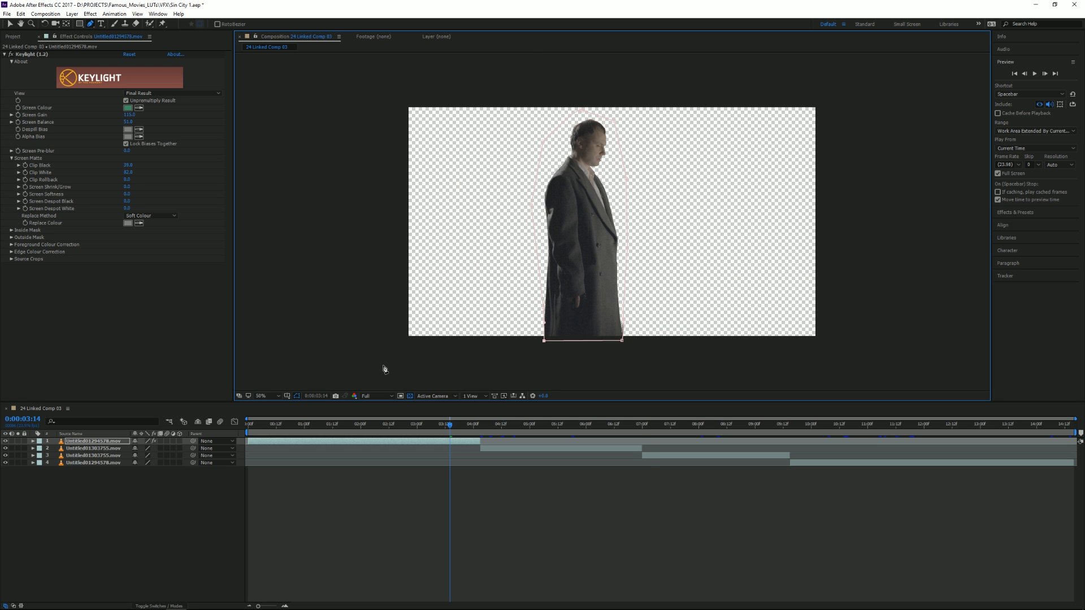
# Examine the keyed man's edges up close while scrubbing back to the start of the first clip.
pyautogui.scroll(1, 386, 369)
pyautogui.moveTo(484, 263); pyautogui.dragTo(491, 329)
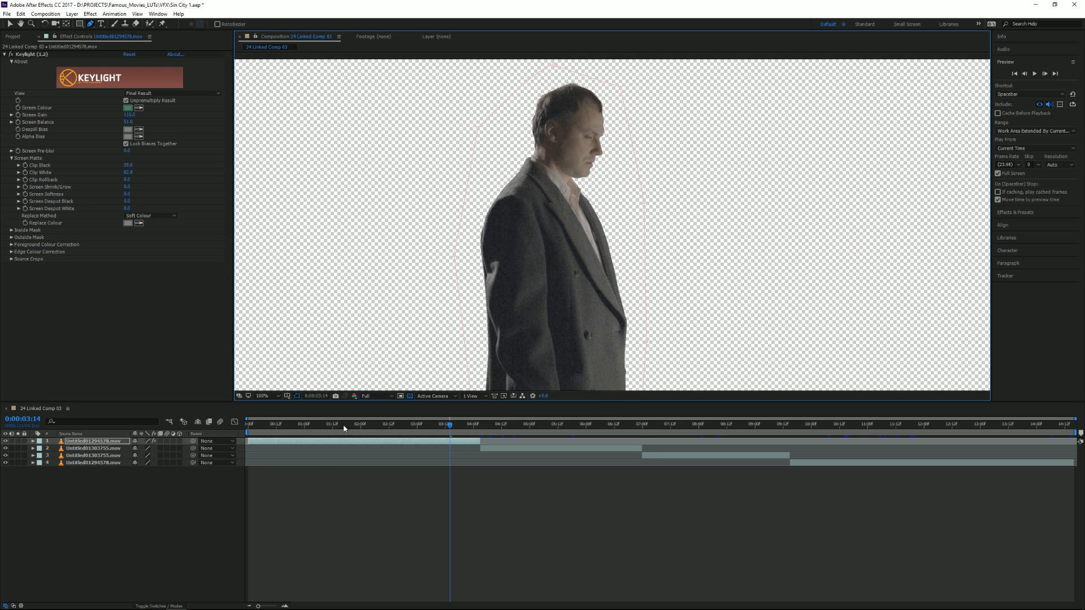
pyautogui.moveTo(410, 427); pyautogui.dragTo(254, 426)
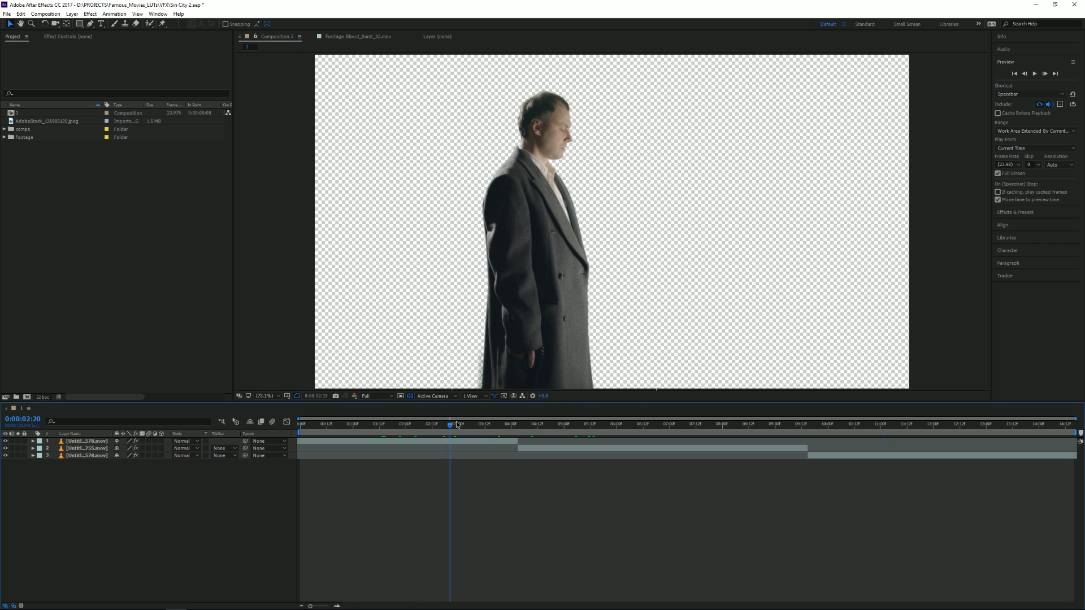
# Add the AdobeStock night forest photo beneath the three keyed clips as their background.
pyautogui.moveTo(457, 425); pyautogui.dragTo(846, 445)
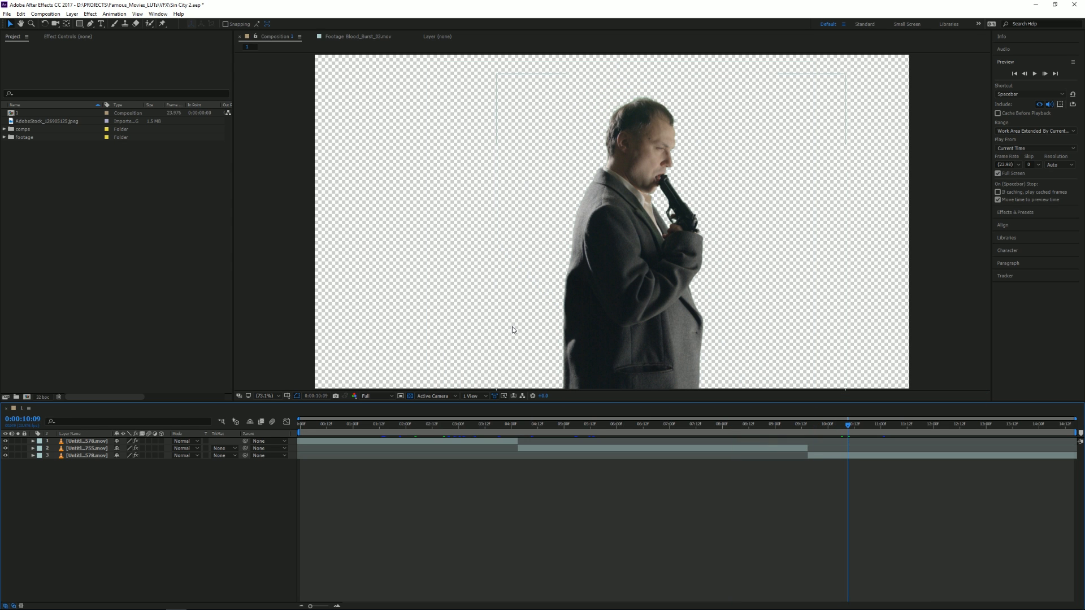
pyautogui.click(426, 425)
pyautogui.moveTo(426, 428); pyautogui.dragTo(416, 427)
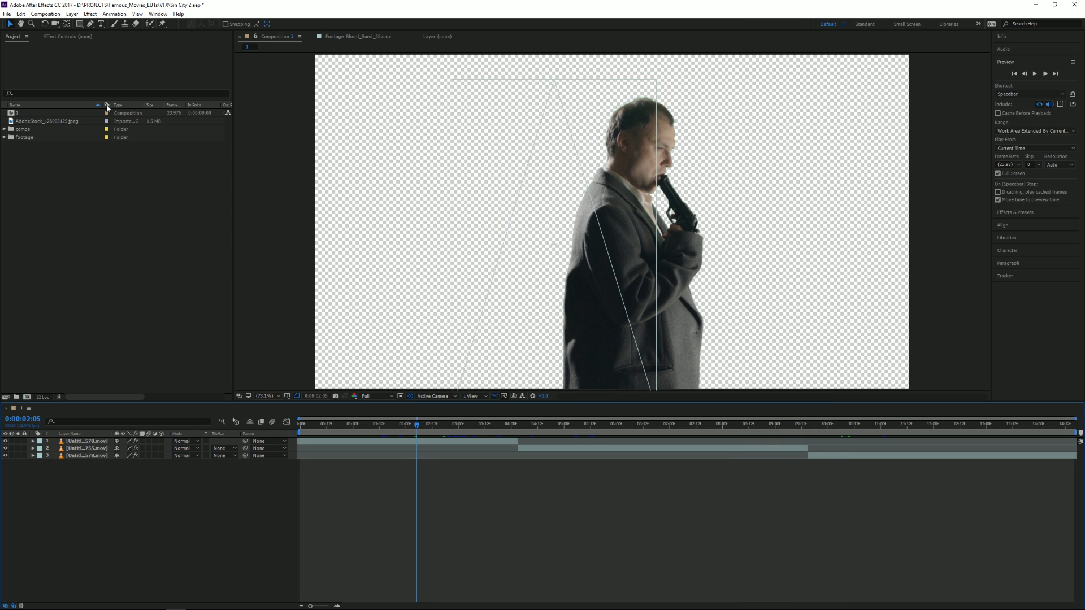
pyautogui.click(10, 123)
pyautogui.moveTo(11, 124); pyautogui.dragTo(90, 465)
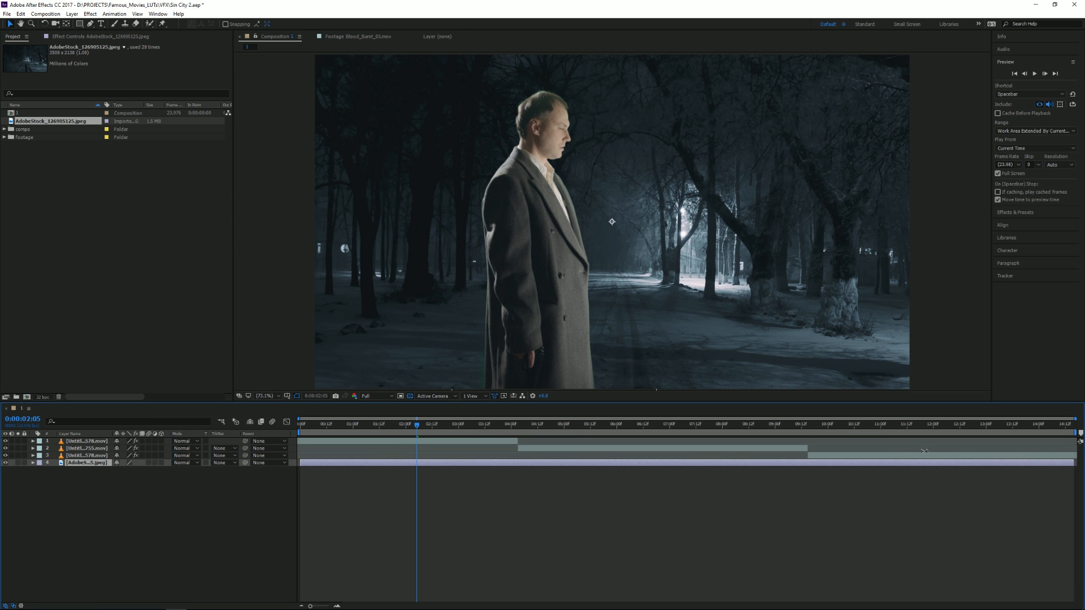
# Split the forest background layer at the clip changes, 0:00:04:03 and 0:00:09:15.
pyautogui.moveTo(423, 427); pyautogui.dragTo(519, 435)
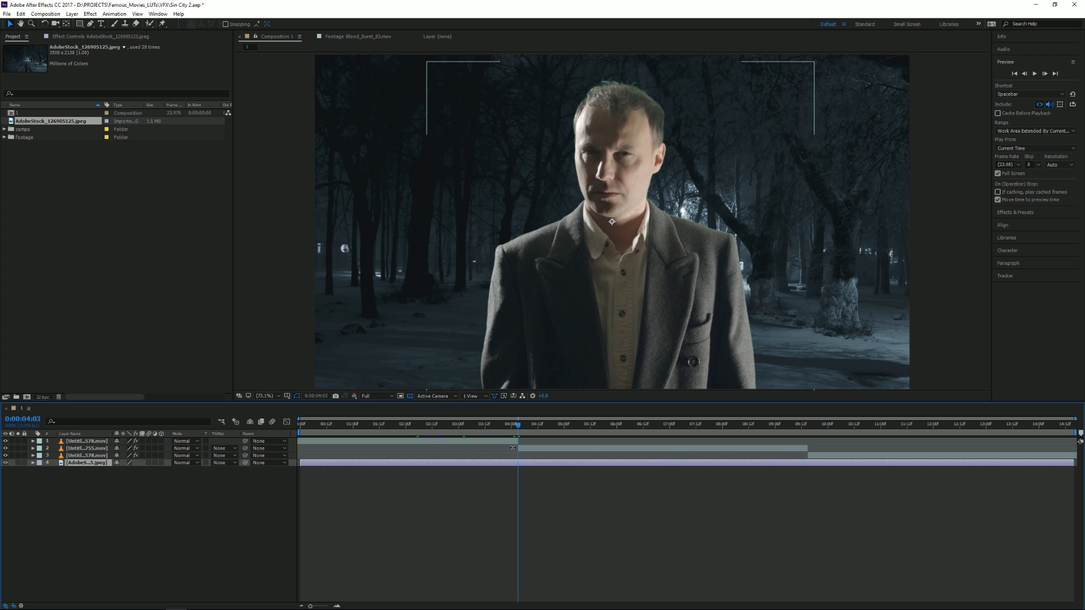
pyautogui.hotkey('ctrl', 'shift', 'd')
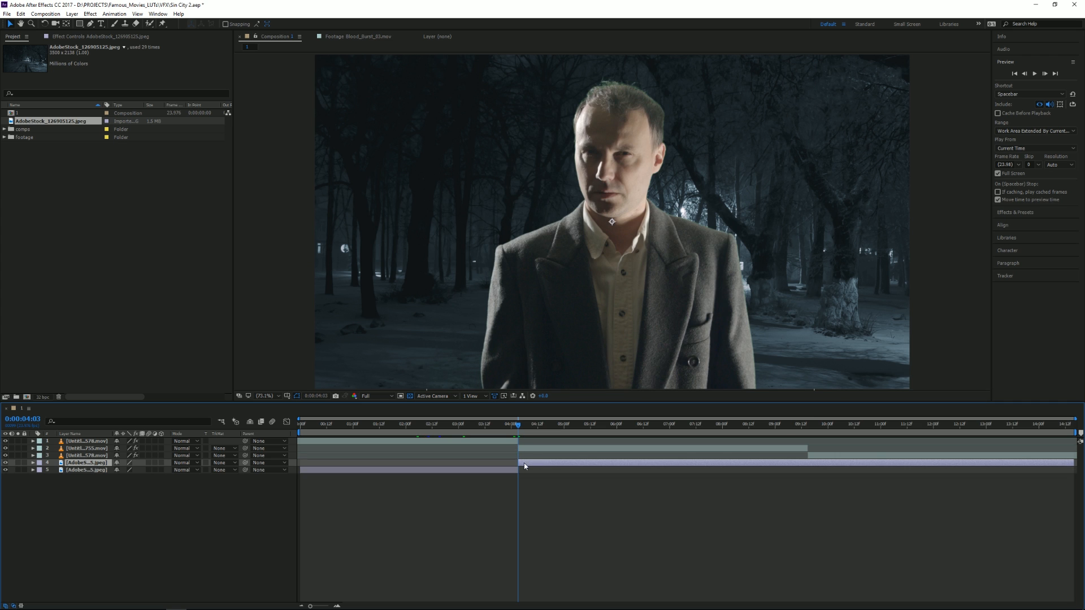
pyautogui.click(809, 427)
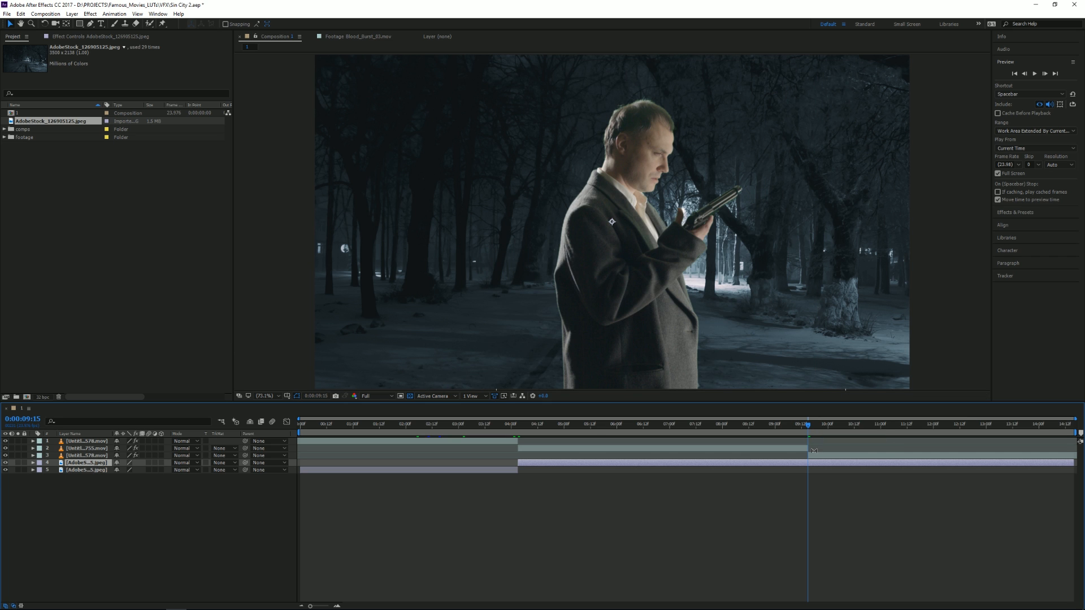
pyautogui.hotkey('ctrl', 'shift', 'd')
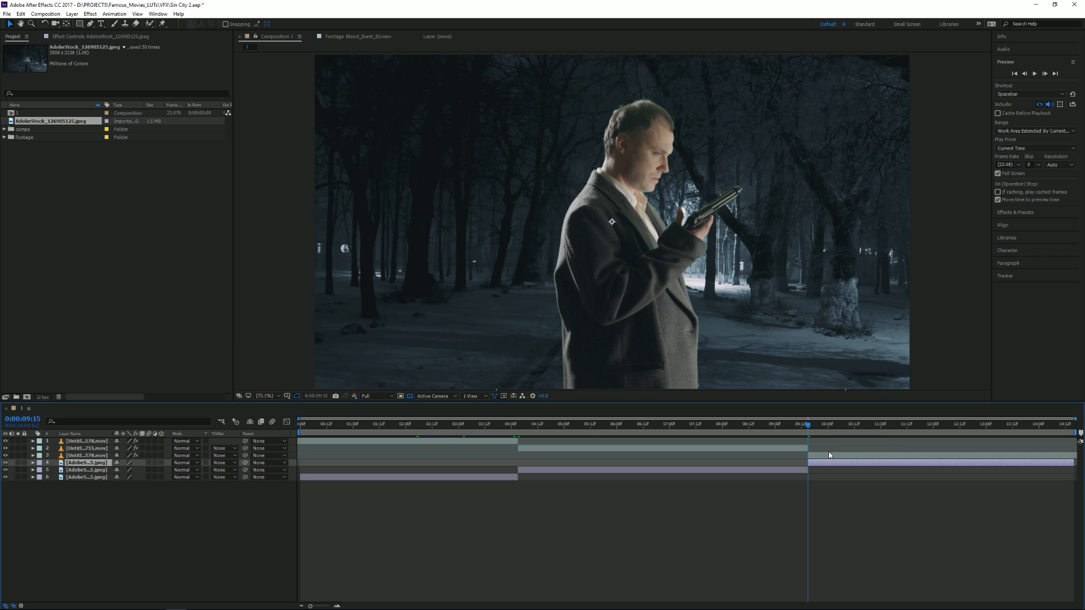
# Move the first shot's forest background upward and flip it horizontally so its bright lights sit behind the man's back.
pyautogui.moveTo(809, 427); pyautogui.dragTo(469, 428)
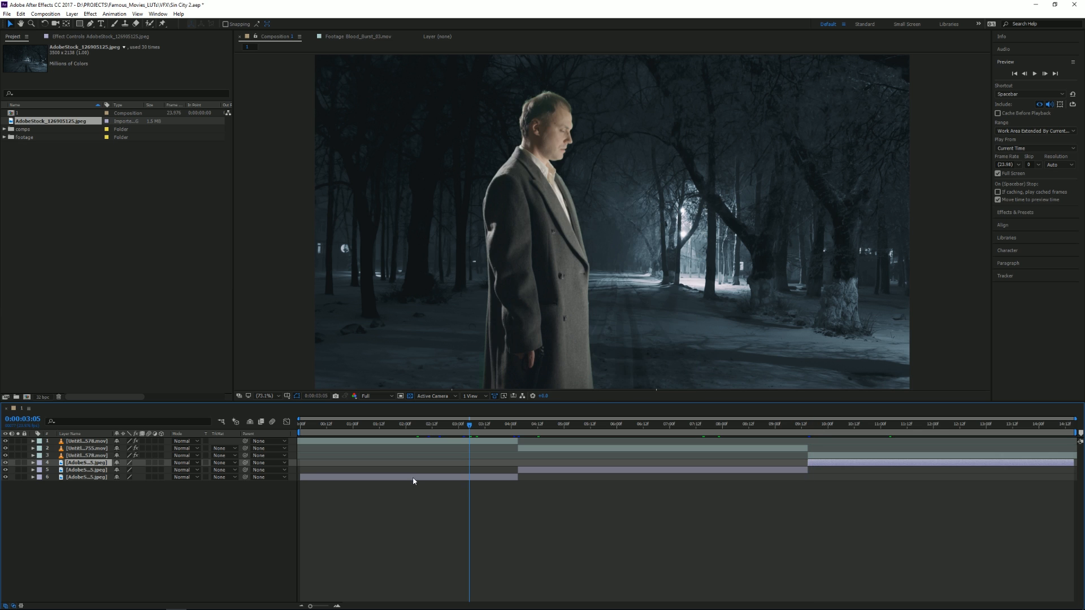
pyautogui.click(414, 477)
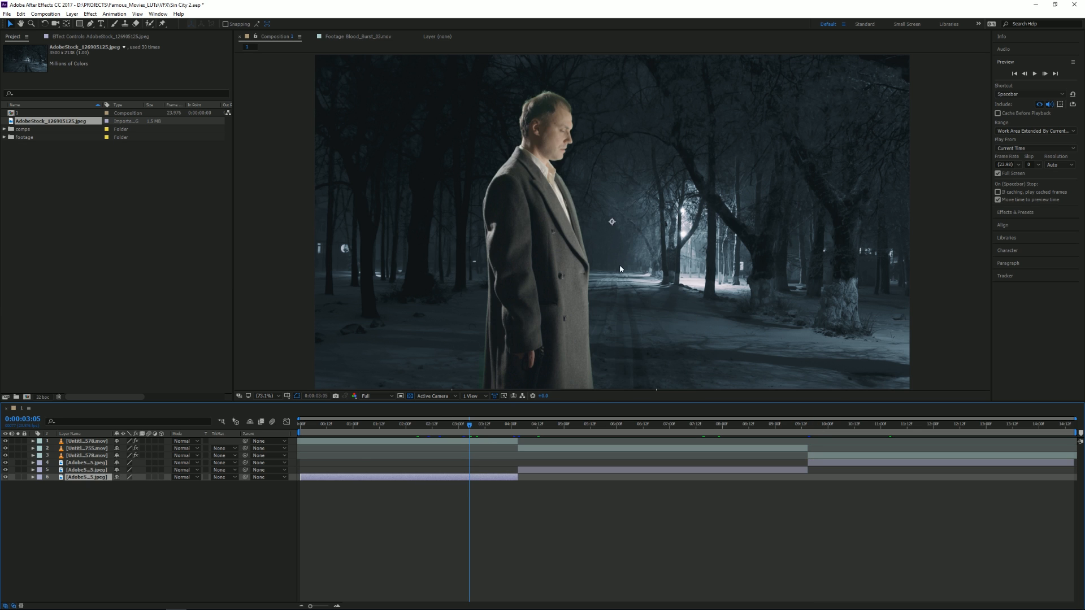
pyautogui.moveTo(799, 211)
pyautogui.mouseDown()
pyautogui.moveTo(740, 224)
pyautogui.moveTo(848, 240)
pyautogui.moveTo(740, 178)
pyautogui.moveTo(899, 185)
pyautogui.moveTo(800, 190)
pyautogui.mouseUp()
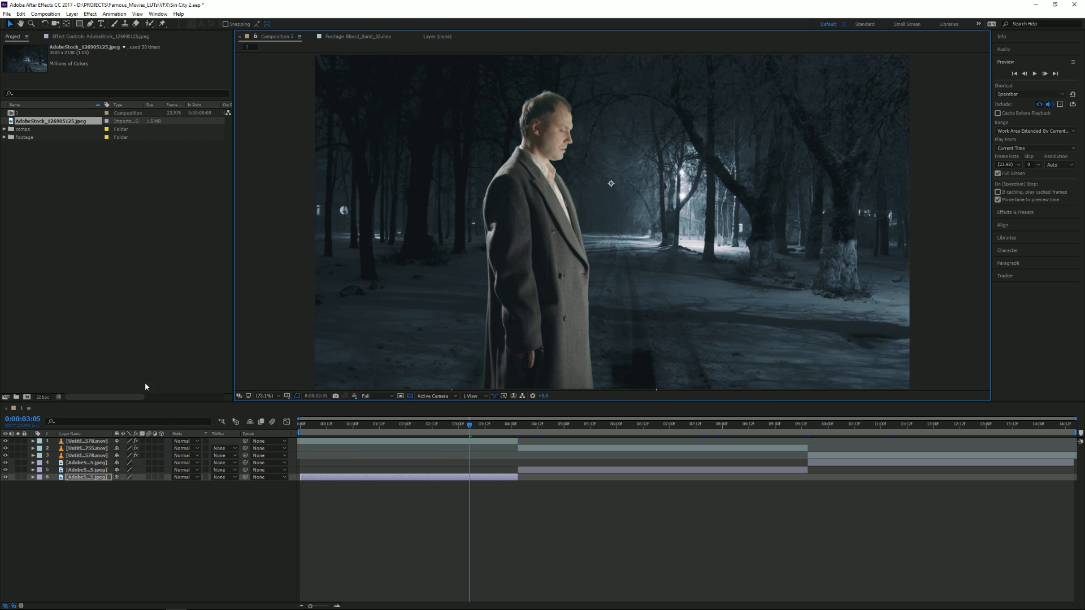
pyautogui.scroll(-3, 379, 201)
pyautogui.moveTo(426, 209); pyautogui.dragTo(790, 211)
pyautogui.moveTo(702, 245); pyautogui.dragTo(670, 237)
pyautogui.scroll(2, 633, 257)
pyautogui.scroll(-2, 634, 257)
# Adjust the Scale of the first shot's flipped background and reposition it behind the man.
pyautogui.press('s')
pyautogui.moveTo(140, 484); pyautogui.dragTo(186, 467)
pyautogui.moveTo(631, 258); pyautogui.dragTo(685, 260)
pyautogui.scroll(1, 646, 258)
pyautogui.scroll(-1, 645, 257)
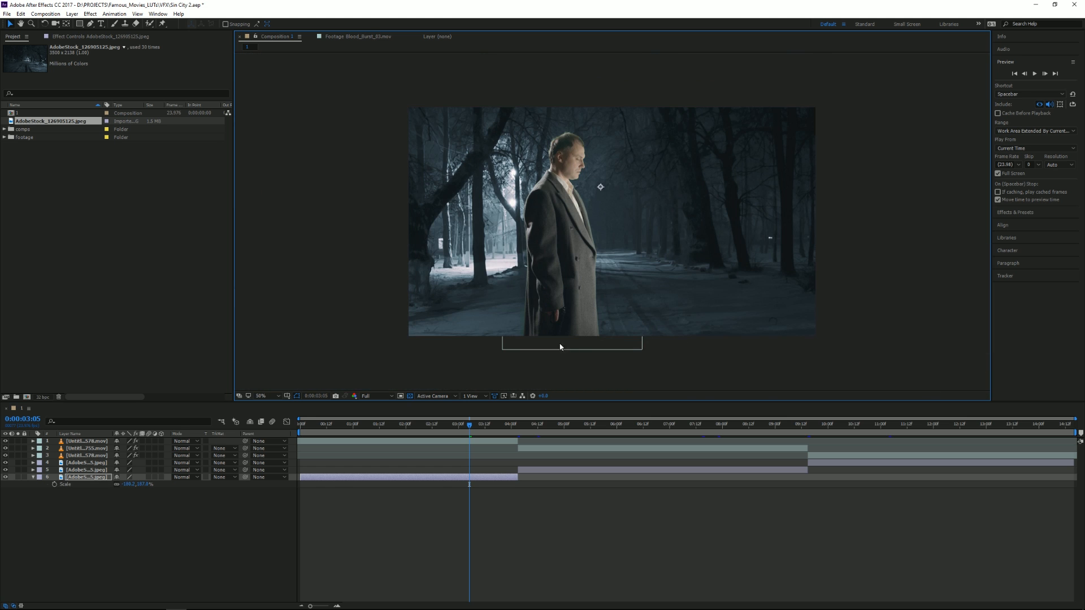
# At 0:00:05:04, strongly enlarge the second shot's forest background and position its bright light beside the sleeve on the man's right arm.
pyautogui.click(572, 424)
pyautogui.click(587, 265)
pyautogui.moveTo(542, 232); pyautogui.dragTo(583, 195)
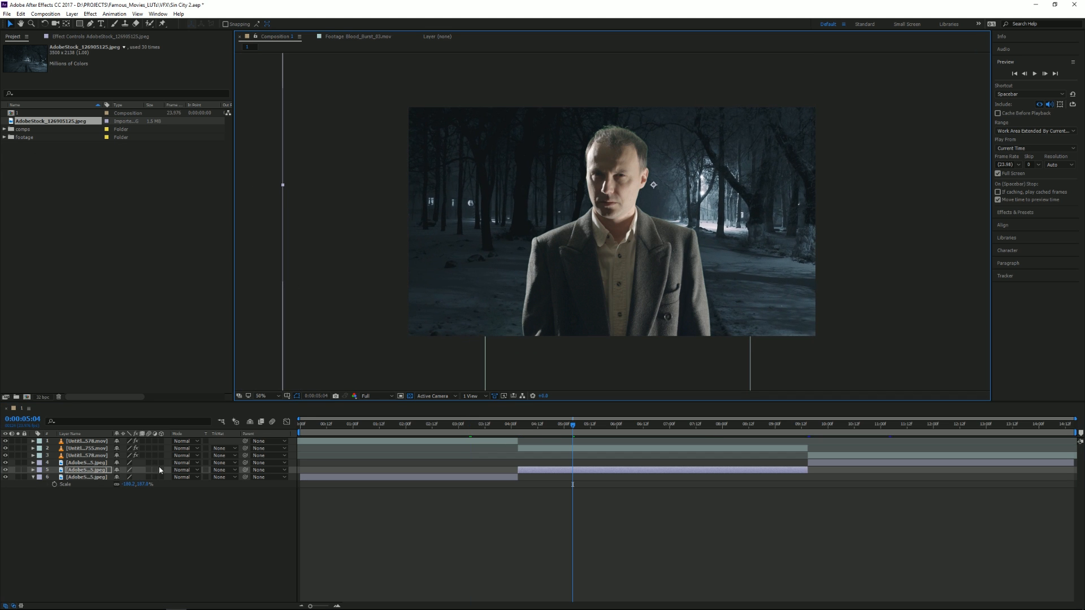
pyautogui.press('s')
pyautogui.moveTo(134, 476); pyautogui.dragTo(261, 480)
pyautogui.moveTo(730, 194); pyautogui.dragTo(503, 218)
pyautogui.moveTo(138, 477); pyautogui.dragTo(253, 478)
pyautogui.moveTo(605, 266); pyautogui.dragTo(479, 284)
pyautogui.moveTo(654, 194); pyautogui.dragTo(618, 271)
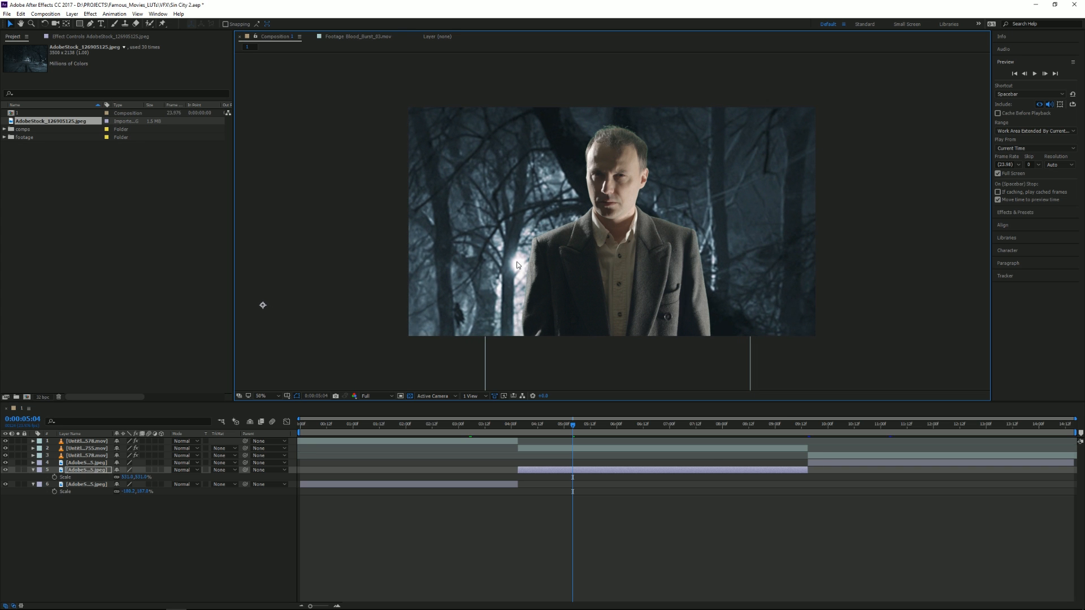
pyautogui.moveTo(522, 243); pyautogui.dragTo(511, 241)
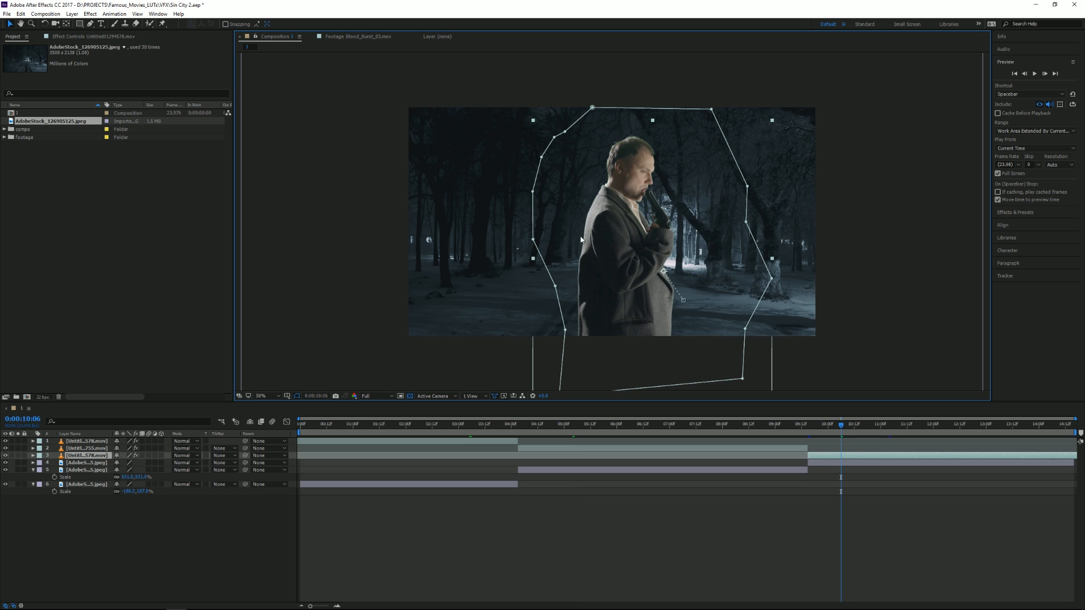
# Delete the third shot's forest background layer and create a composition-sized black solid.
pyautogui.click(824, 464)
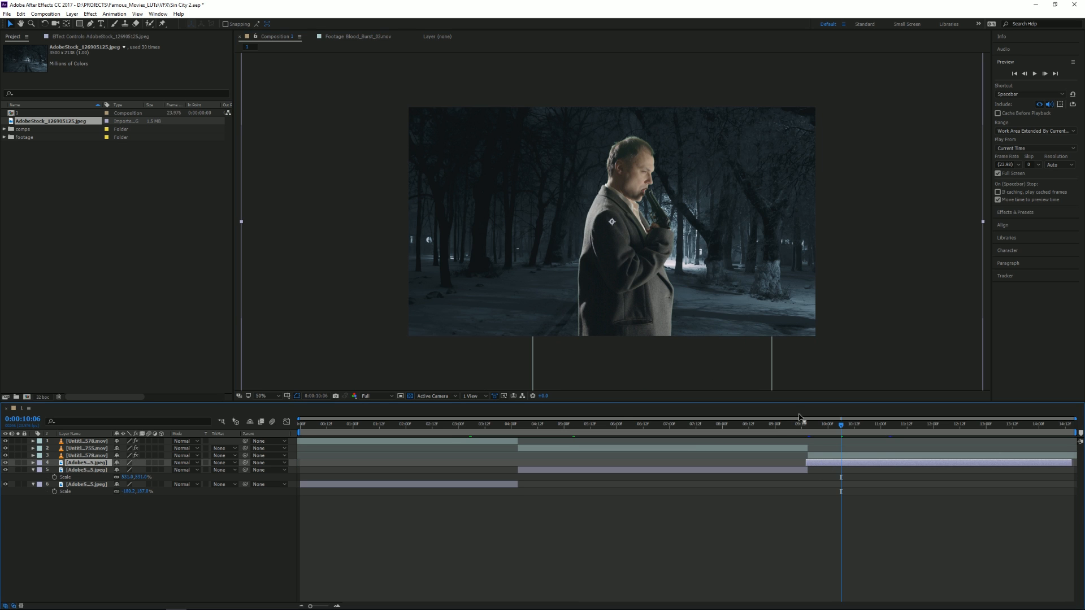
pyautogui.press('Delete')
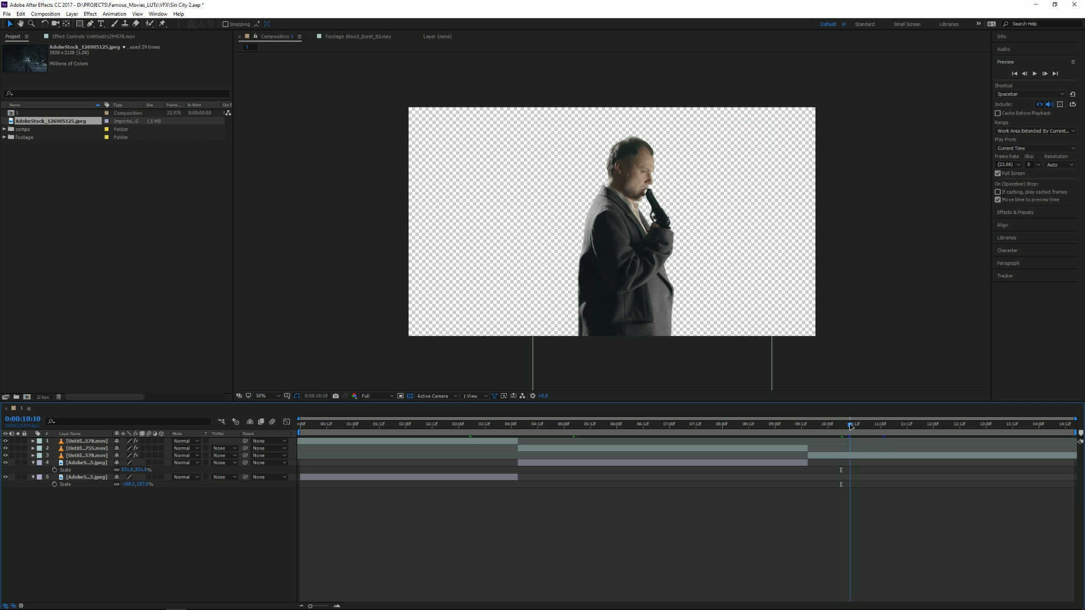
pyautogui.click(72, 13)
pyautogui.moveTo(170, 23)
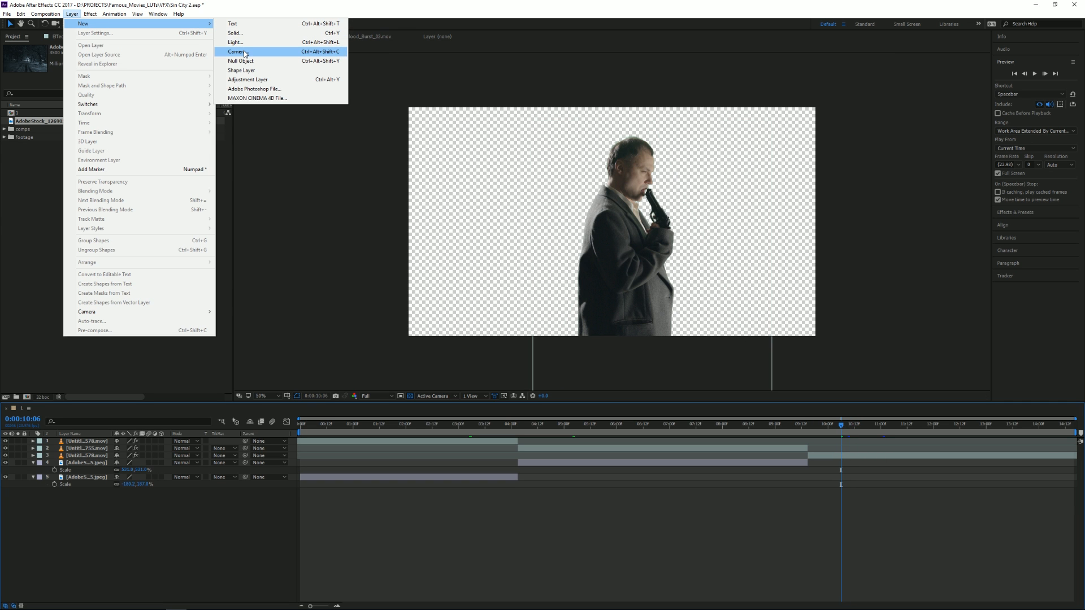
pyautogui.click(235, 33)
pyautogui.click(90, 152)
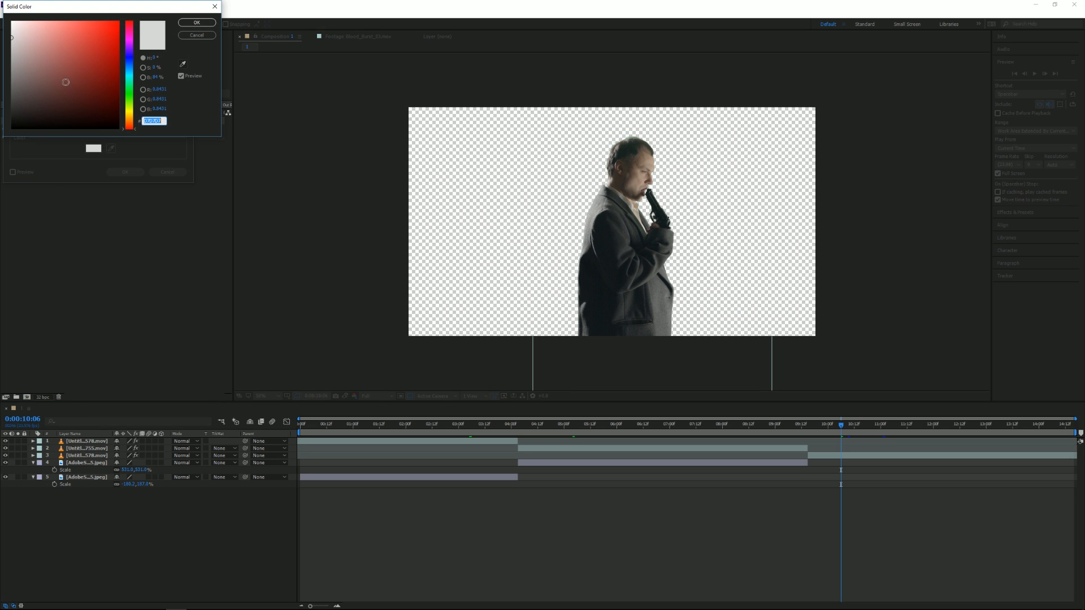
pyautogui.moveTo(66, 83); pyautogui.dragTo(2, 195)
pyautogui.click(196, 23)
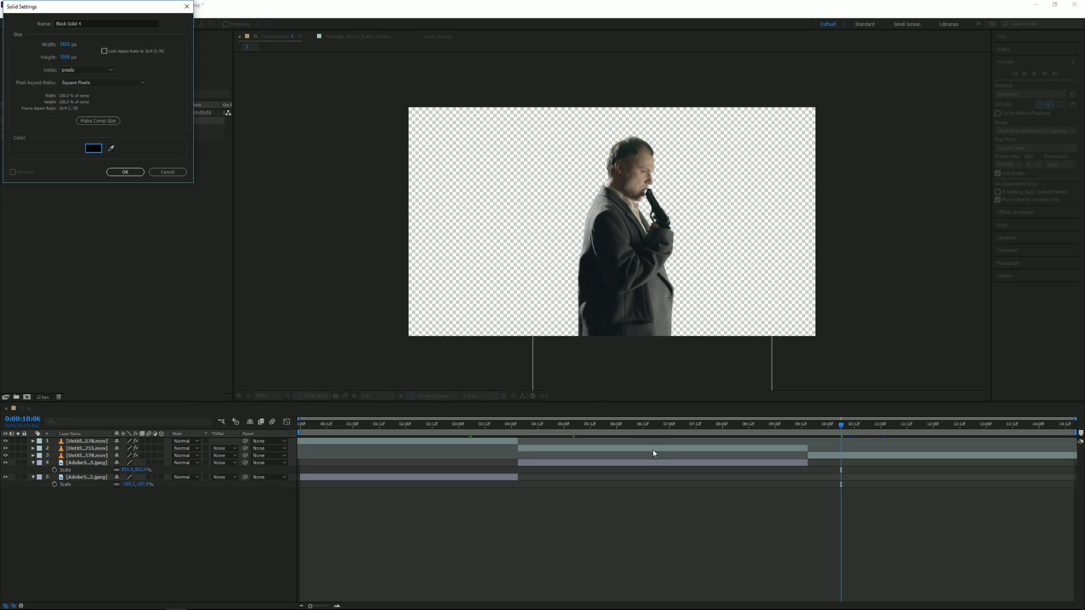
pyautogui.press('Return')
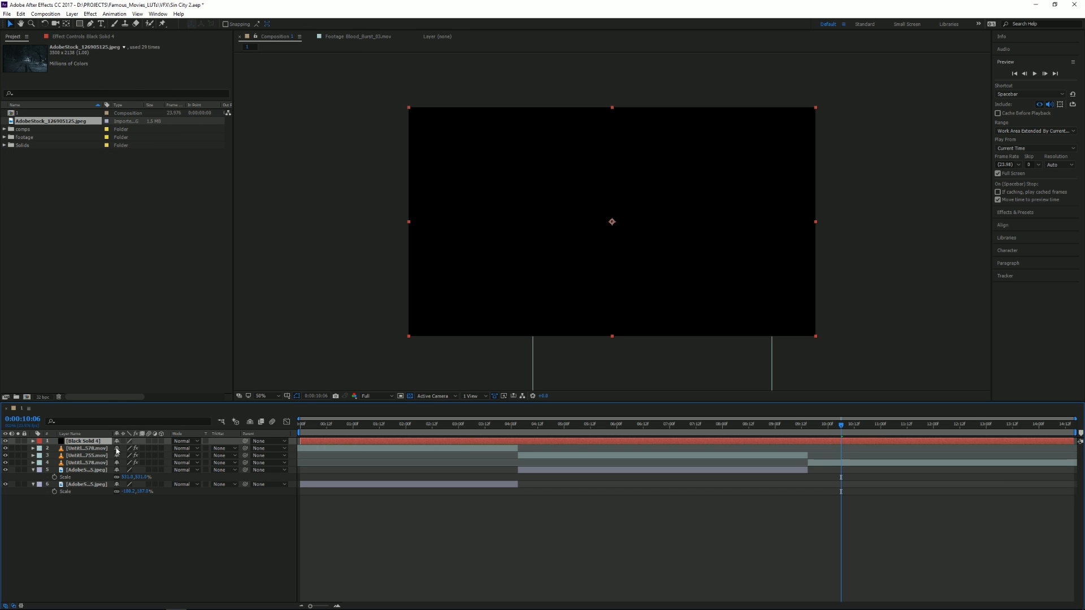
# Place the black solid at the bottom of the layer stack and trim its start to the beginning of the third shot.
pyautogui.moveTo(95, 448); pyautogui.dragTo(89, 498)
pyautogui.moveTo(812, 427); pyautogui.dragTo(807, 428)
pyautogui.hotkey('alt', '[')
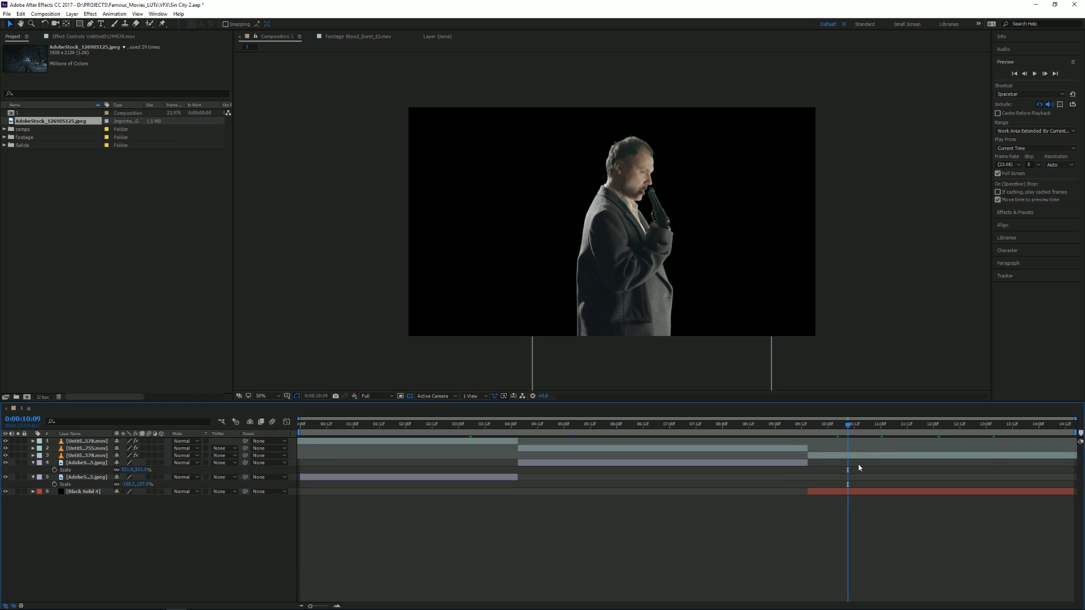
# Apply the Generate > Fill effect to the third shot's keyed clip and set its color to white.
pyautogui.click(864, 457)
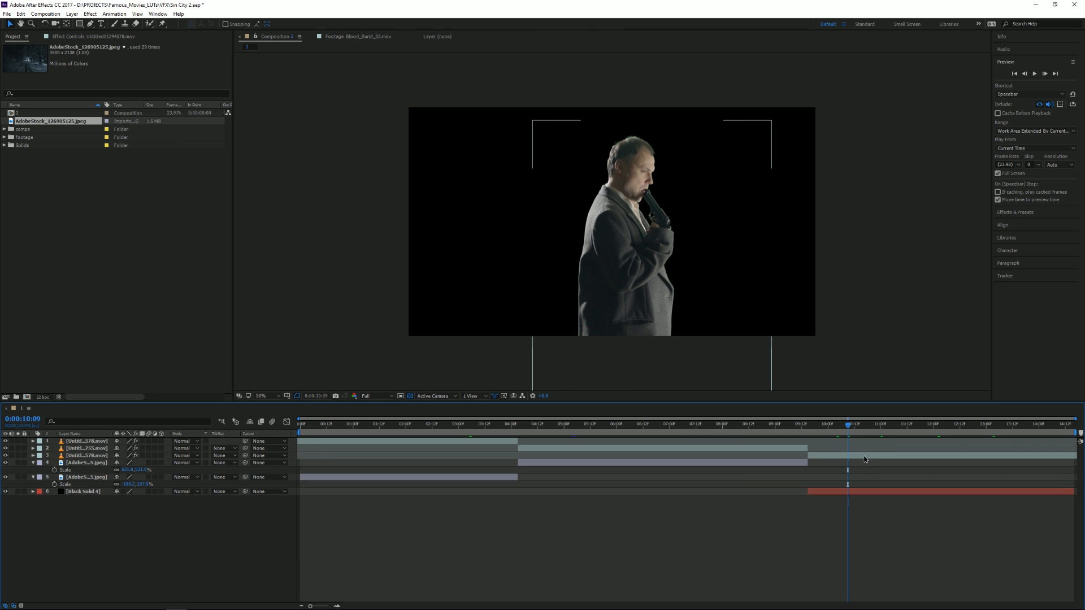
pyautogui.click(864, 457)
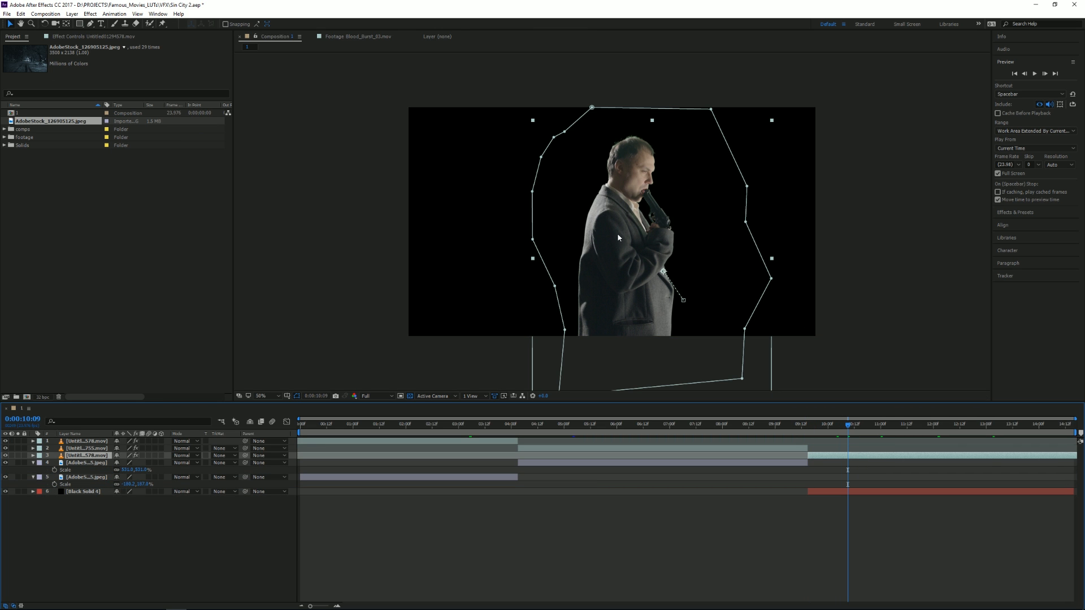
pyautogui.press('F3')
pyautogui.rightClick(89, 465)
pyautogui.click(14, 38)
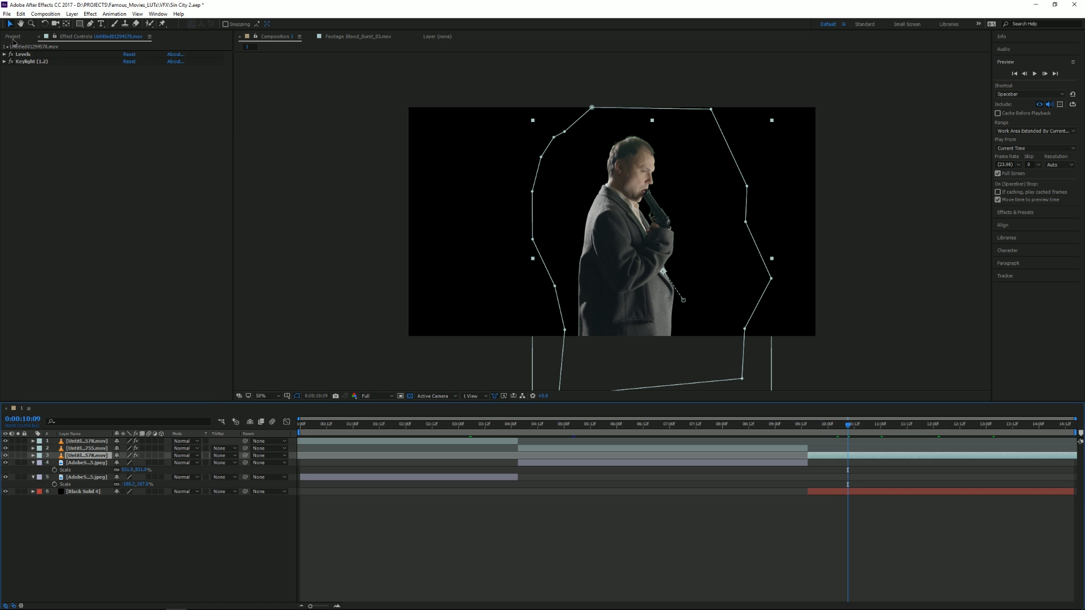
pyautogui.rightClick(84, 459)
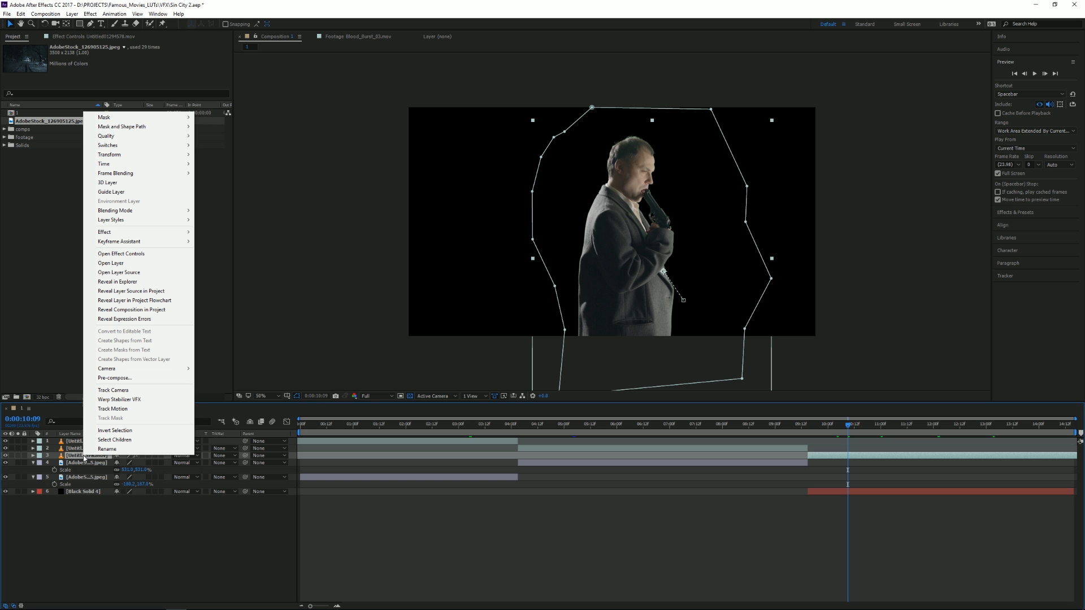
pyautogui.moveTo(136, 233)
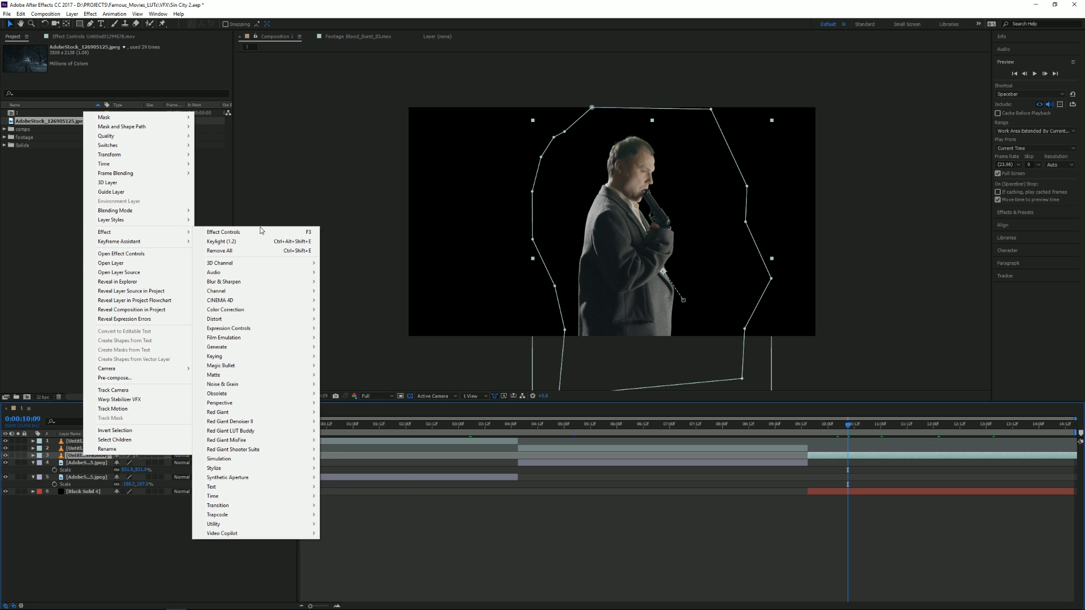
pyautogui.moveTo(303, 347)
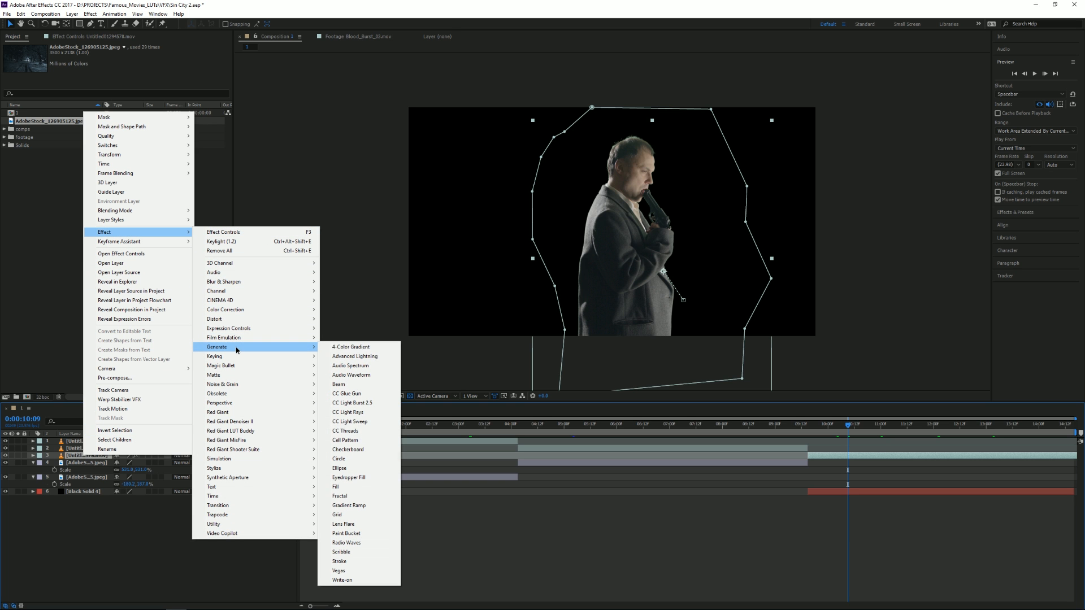
pyautogui.click(339, 487)
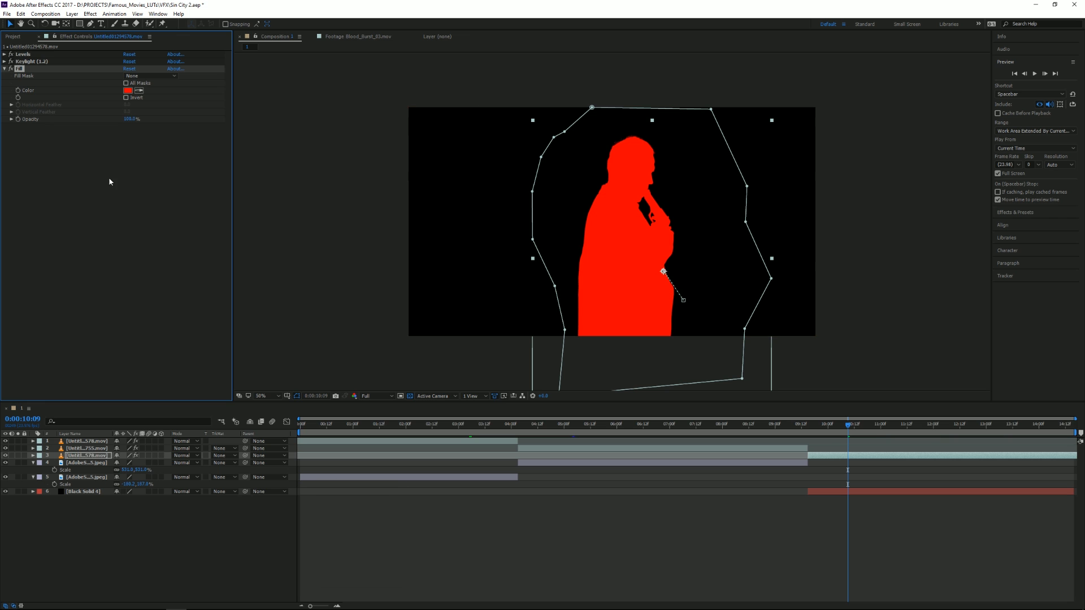
pyautogui.click(128, 92)
pyautogui.moveTo(90, 87); pyautogui.dragTo(11, 22)
pyautogui.click(198, 24)
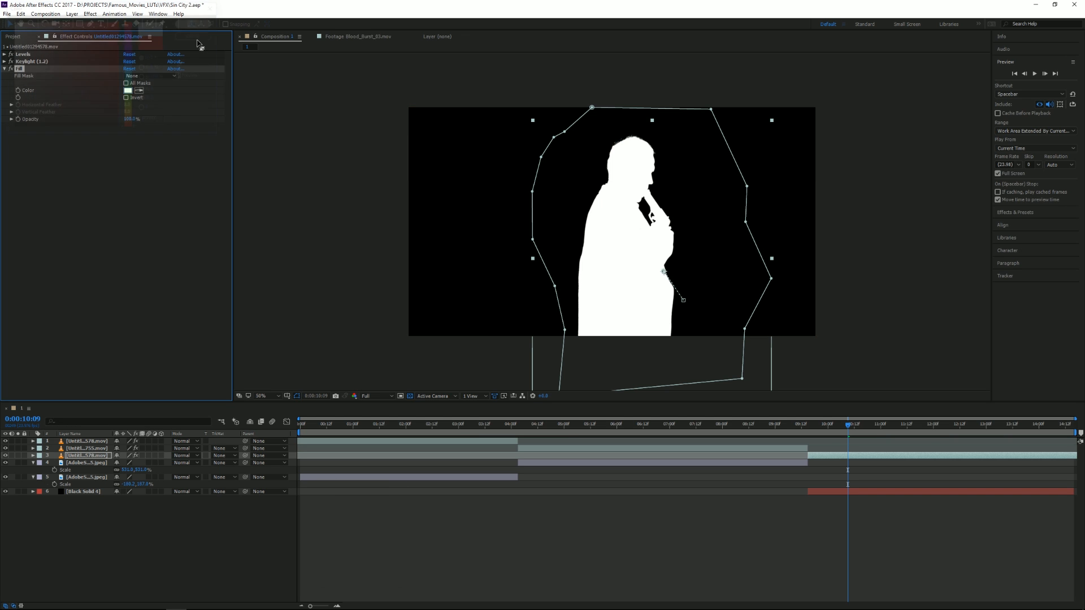
# Check the white silhouette's movement and add Blood_Burst_03.mov directly above the third shot's clip, starting at 0:00:10:18.
pyautogui.click(789, 547)
pyautogui.press('space')
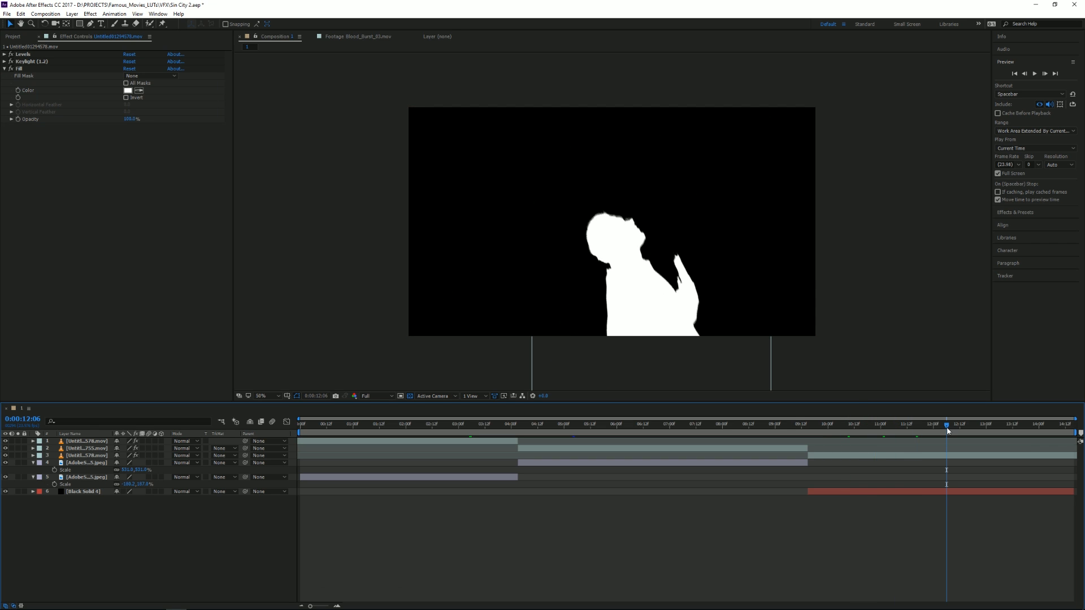
pyautogui.click(920, 427)
pyautogui.moveTo(921, 428); pyautogui.dragTo(858, 426)
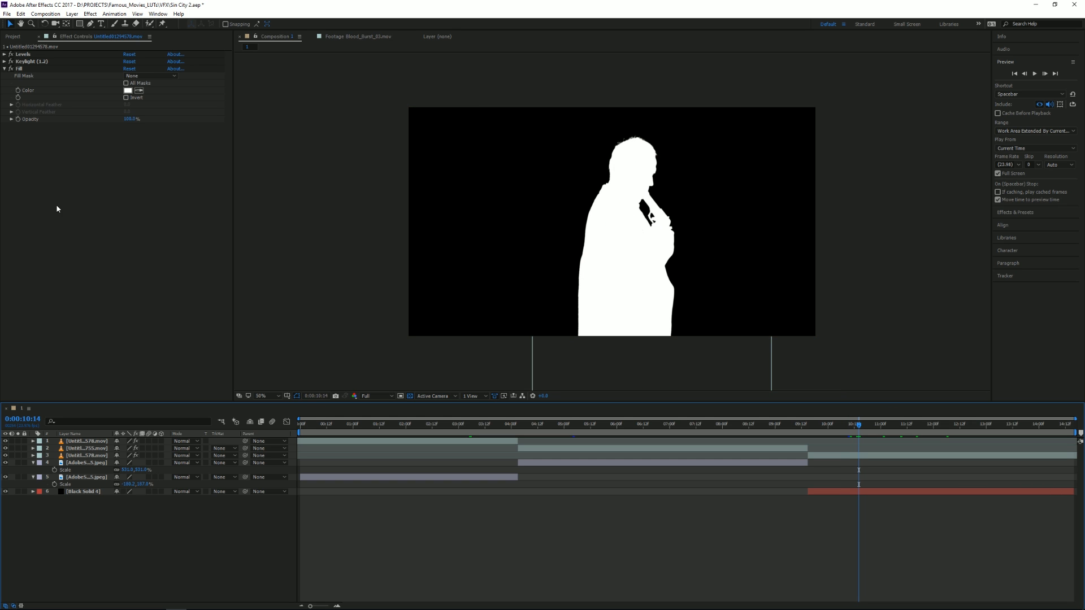
pyautogui.click(13, 36)
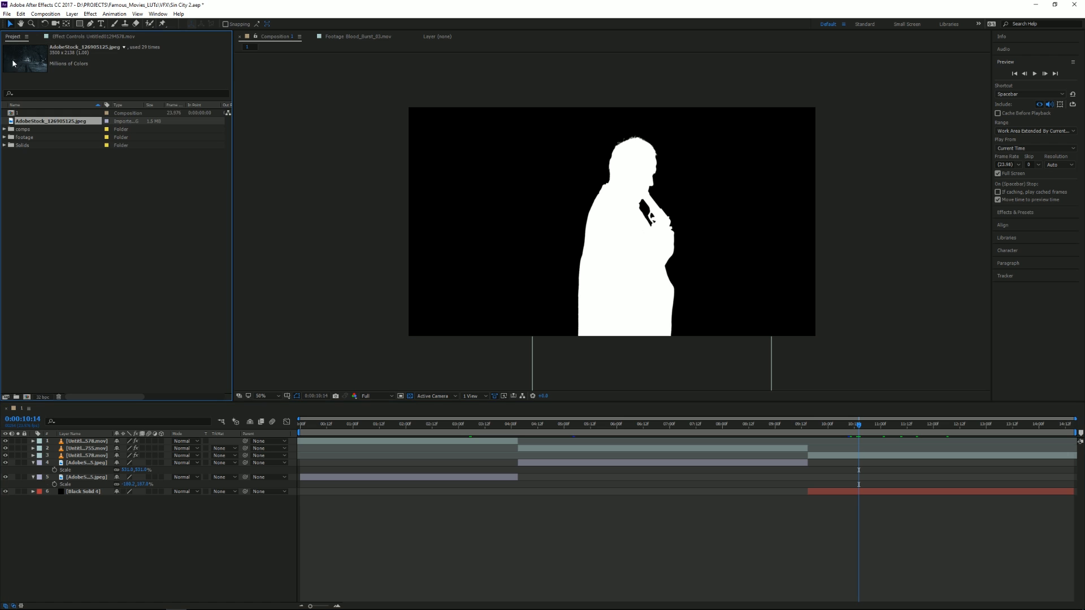
pyautogui.click(4, 137)
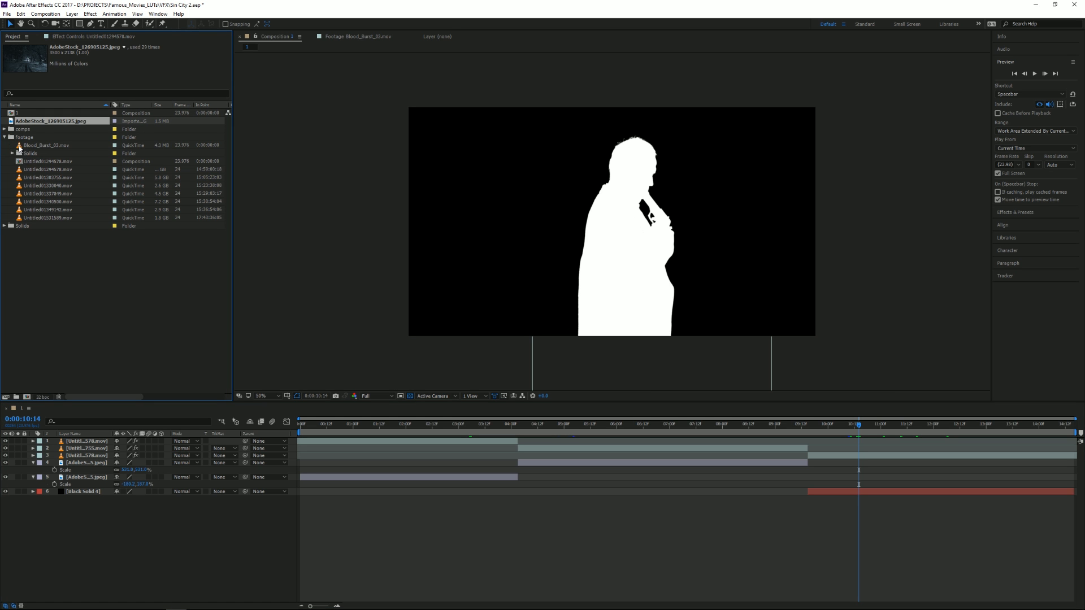
pyautogui.click(19, 147)
pyautogui.moveTo(20, 146); pyautogui.dragTo(881, 459)
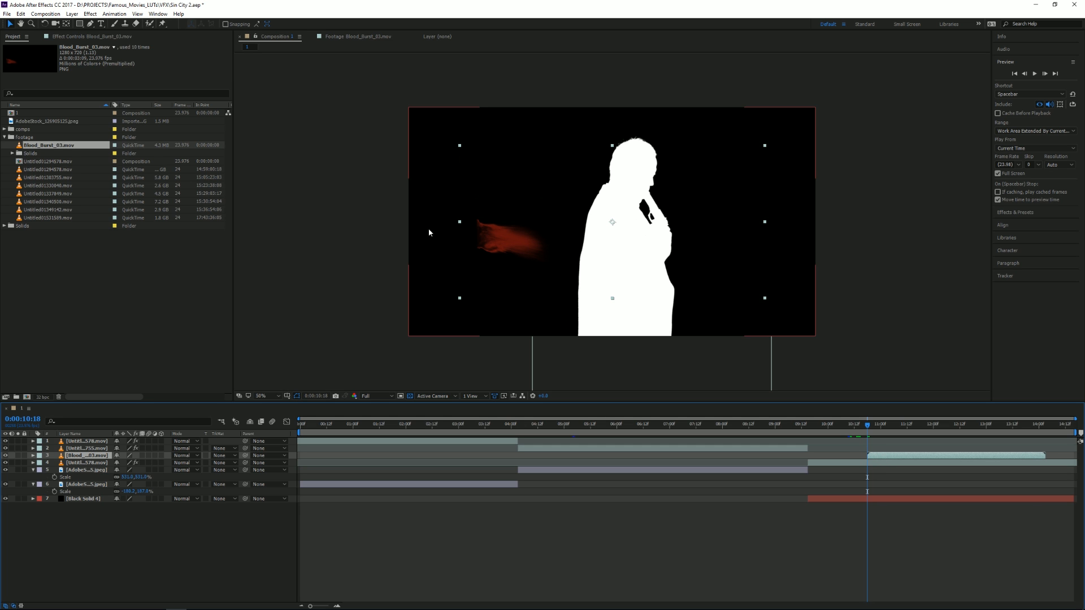
# Flip the blood burst horizontally and move it to the back of the man's head.
pyautogui.moveTo(459, 220); pyautogui.dragTo(779, 223)
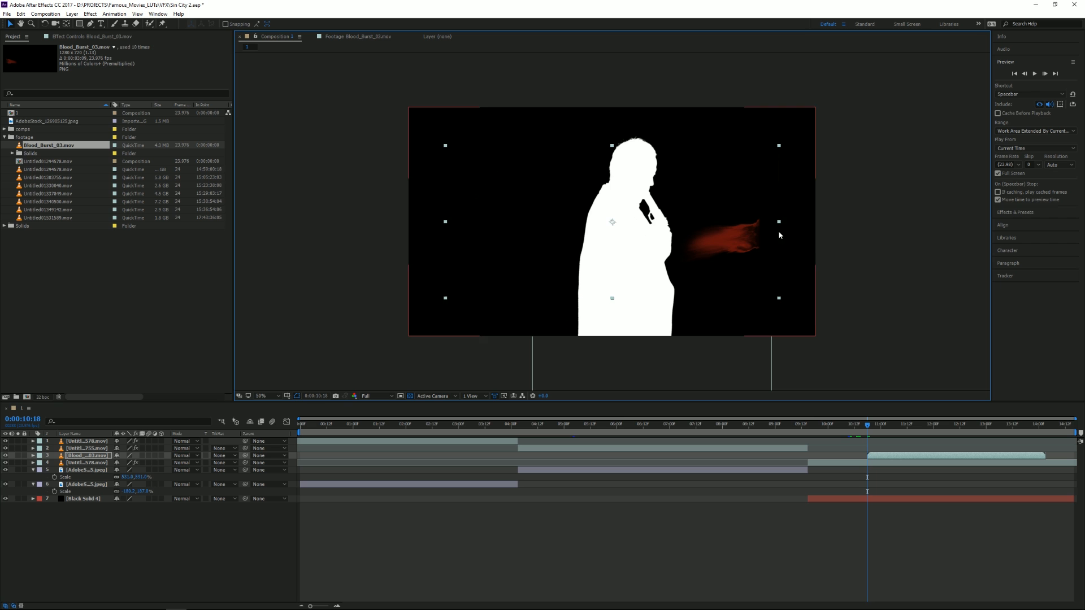
pyautogui.moveTo(492, 220); pyautogui.dragTo(351, 141)
# Rotate the blood burst to 28° and scale it down to about 73%, keeping it against the back of the head.
pyautogui.click(33, 455)
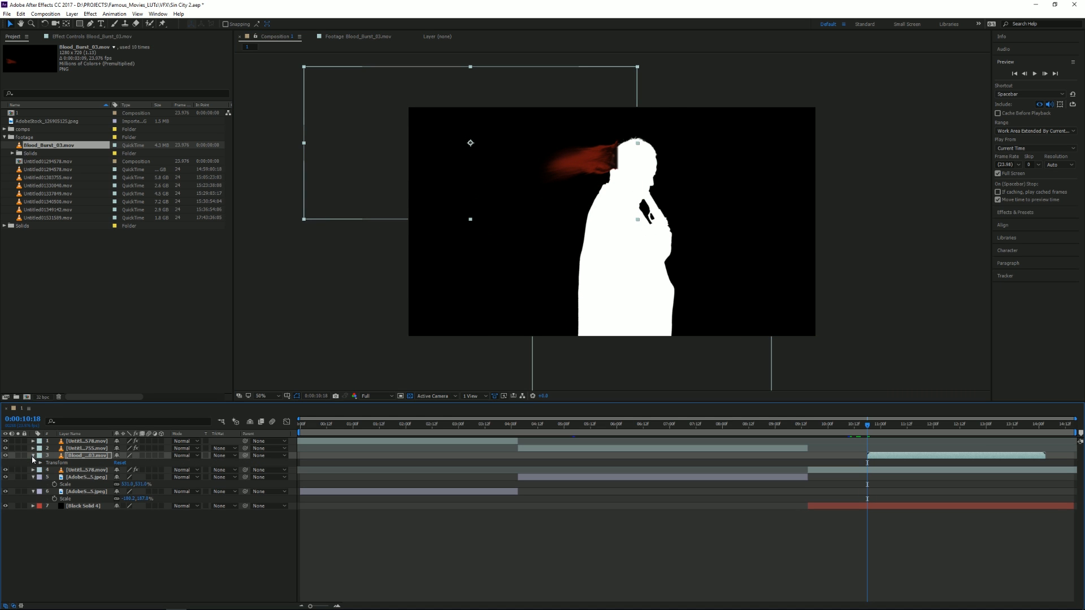
pyautogui.click(40, 463)
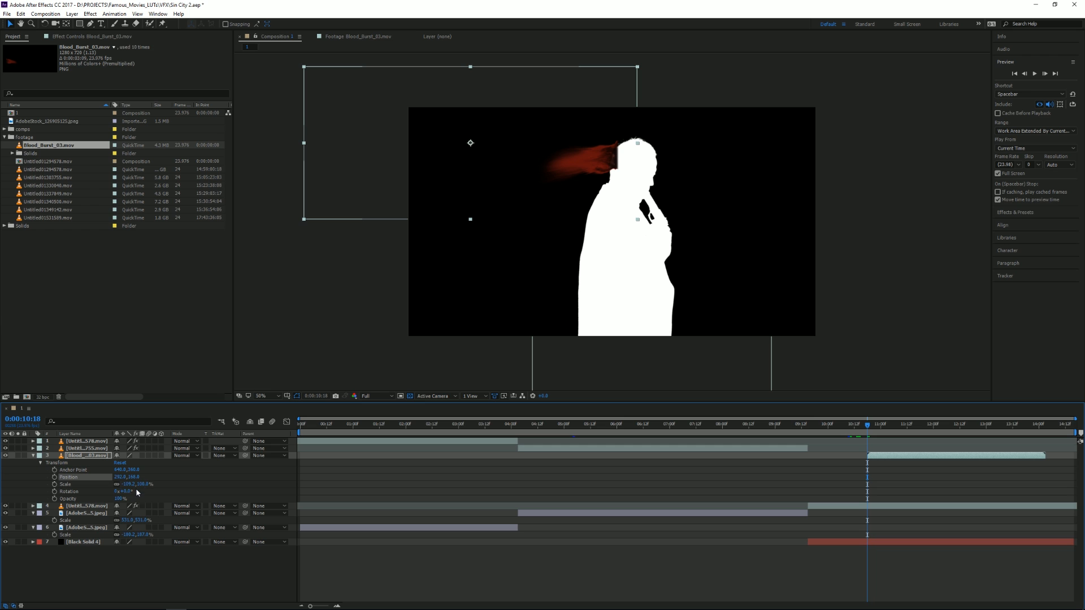
pyautogui.moveTo(125, 491); pyautogui.dragTo(137, 491)
pyautogui.moveTo(555, 228); pyautogui.dragTo(588, 142)
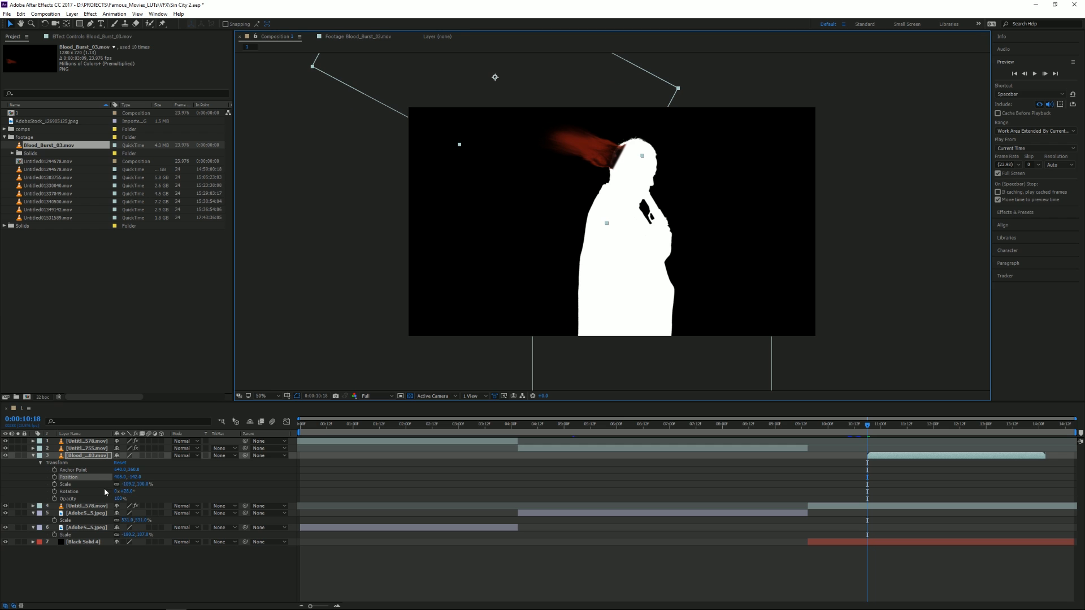
pyautogui.moveTo(130, 488); pyautogui.dragTo(145, 488)
pyautogui.moveTo(571, 118); pyautogui.dragTo(608, 138)
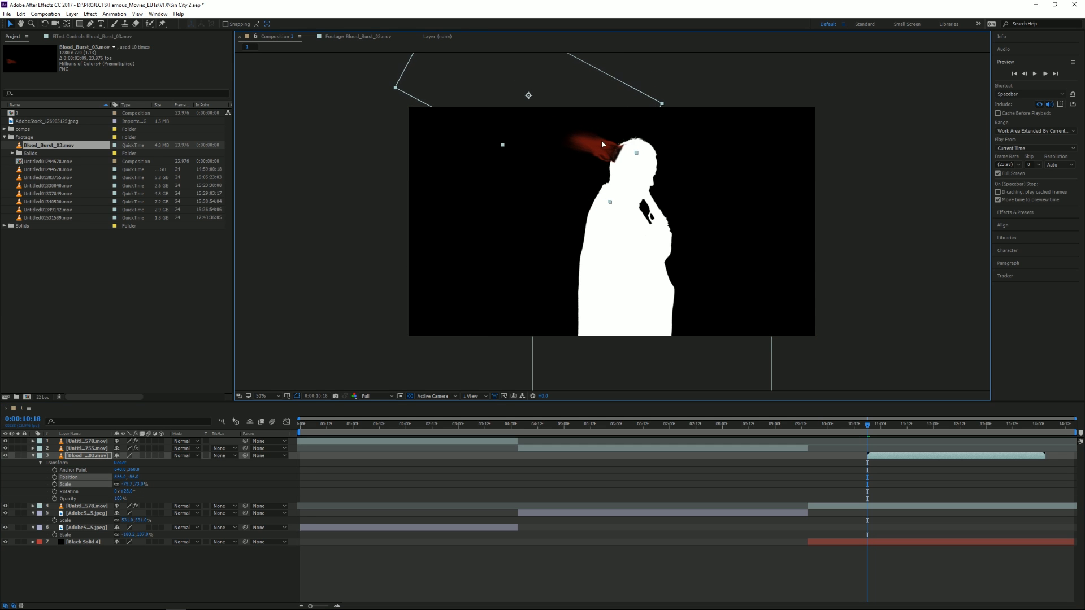
# Apply a white Fill effect to the blood burst and nudge it slightly away from the head at 0:00:10:18.
pyautogui.rightClick(95, 457)
pyautogui.moveTo(145, 235)
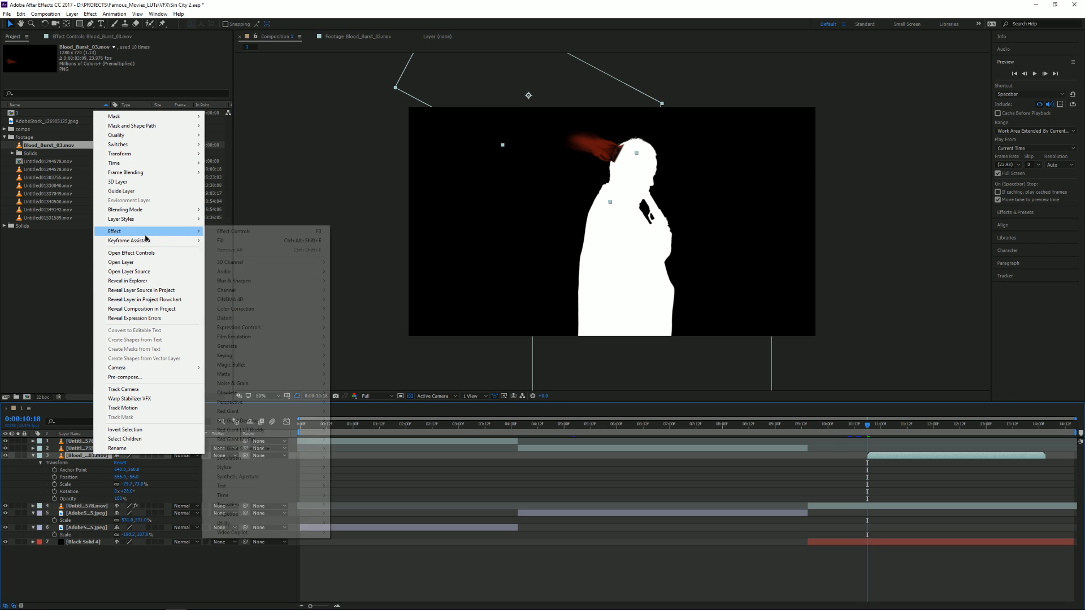
pyautogui.moveTo(265, 346)
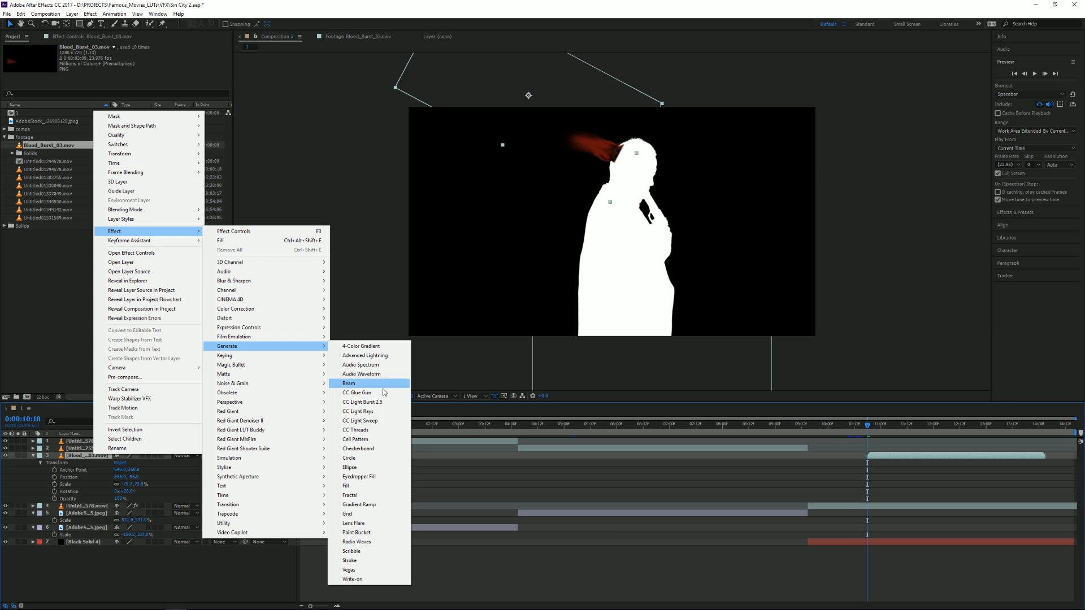
pyautogui.click(348, 486)
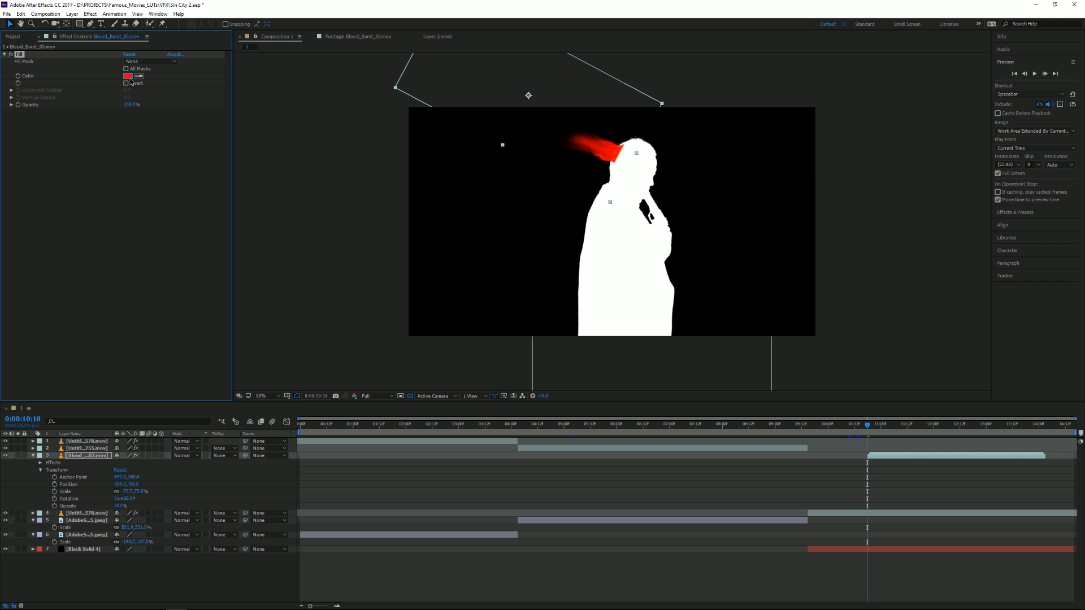
pyautogui.click(127, 76)
pyautogui.click(13, 22)
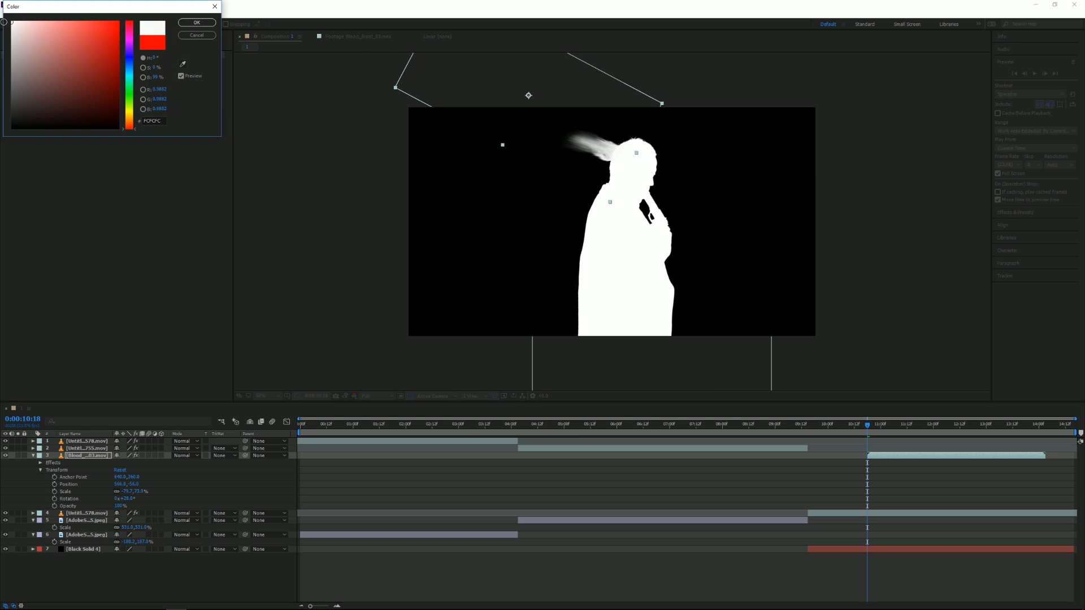
pyautogui.click(197, 22)
pyautogui.moveTo(607, 148); pyautogui.dragTo(605, 148)
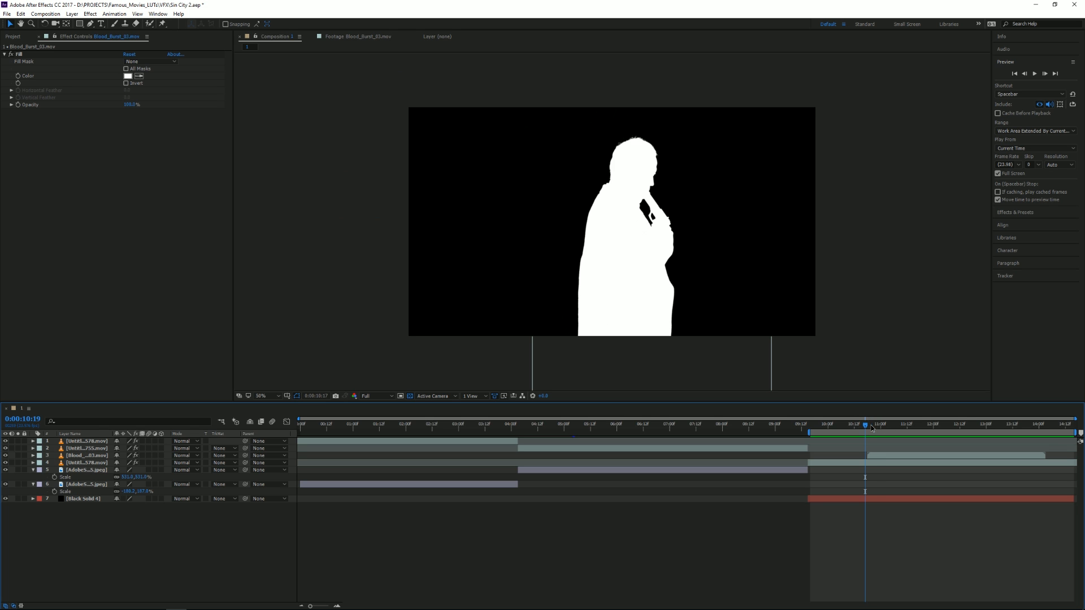
pyautogui.moveTo(872, 429)
pyautogui.mouseDown()
pyautogui.moveTo(882, 429)
pyautogui.moveTo(868, 427)
pyautogui.mouseUp()
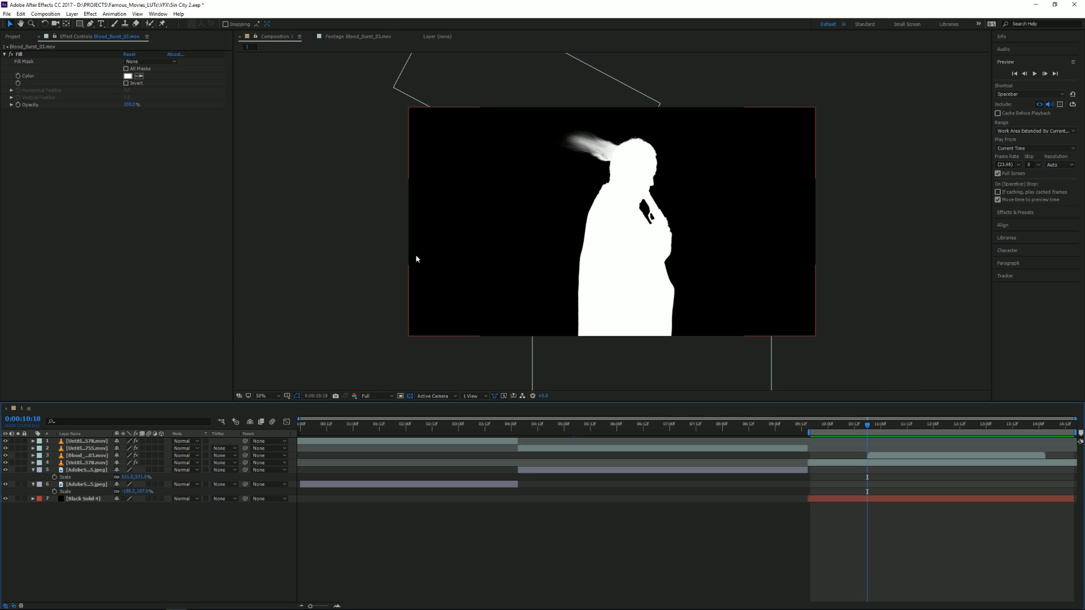
# Create a composition-sized white solid layer.
pyautogui.click(71, 14)
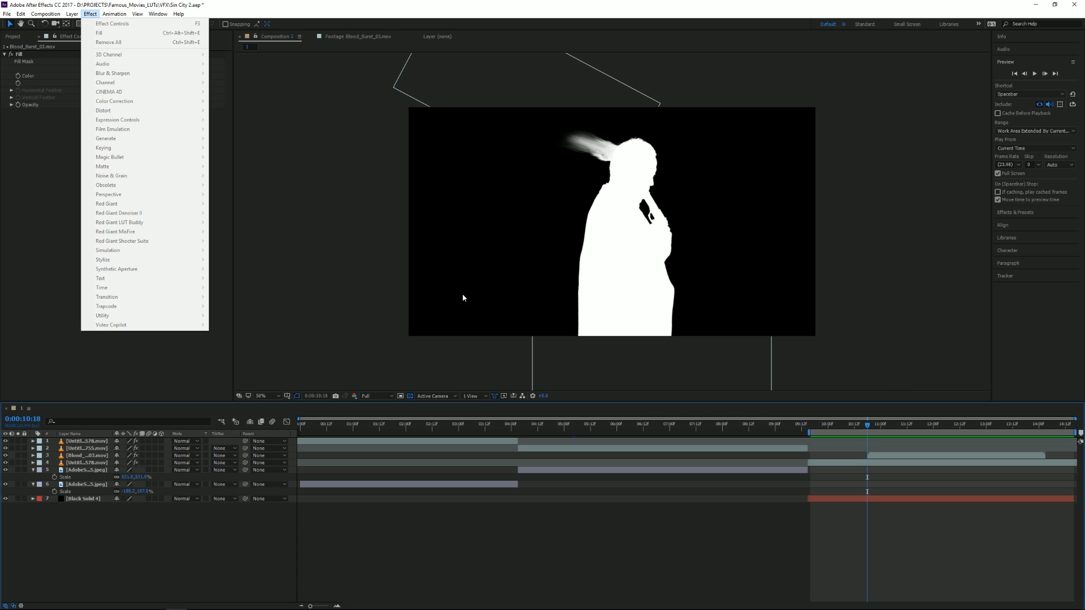
pyautogui.moveTo(84, 26)
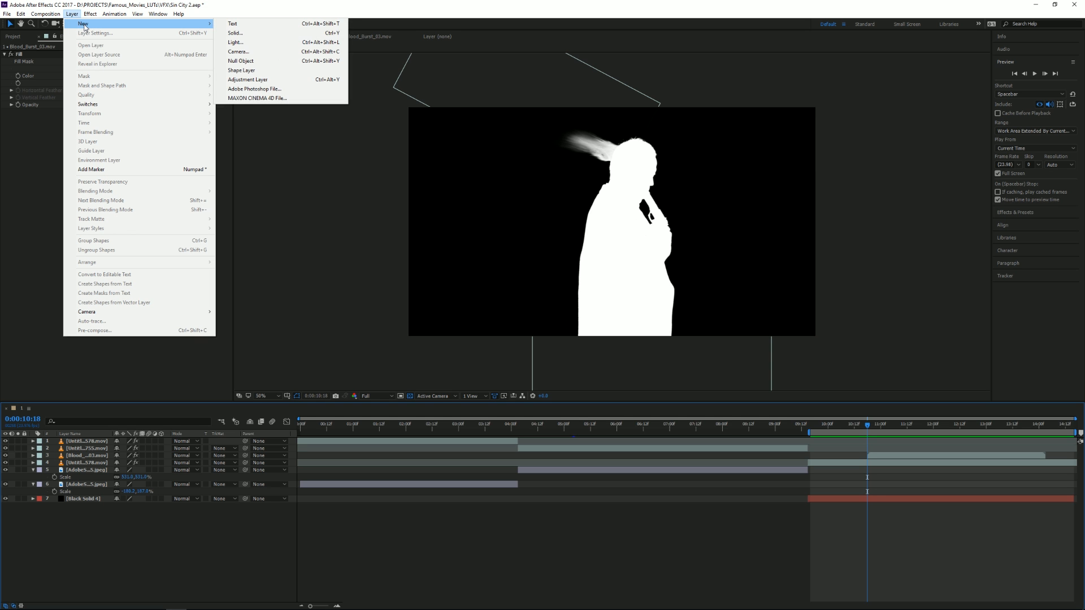
pyautogui.click(235, 33)
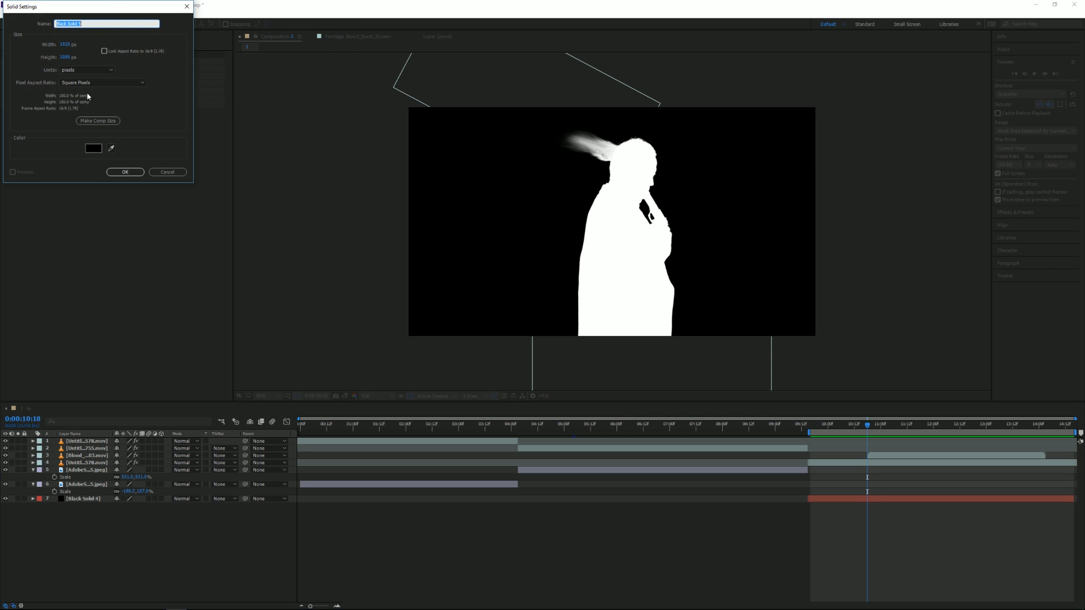
pyautogui.click(95, 146)
pyautogui.moveTo(48, 67); pyautogui.dragTo(2, 3)
pyautogui.click(195, 25)
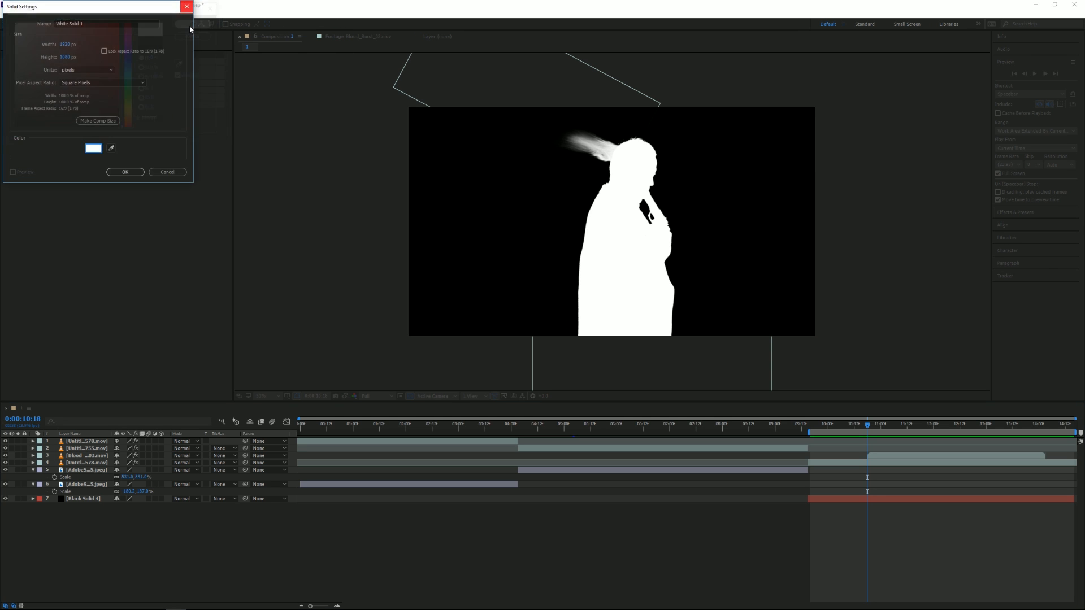
pyautogui.click(126, 172)
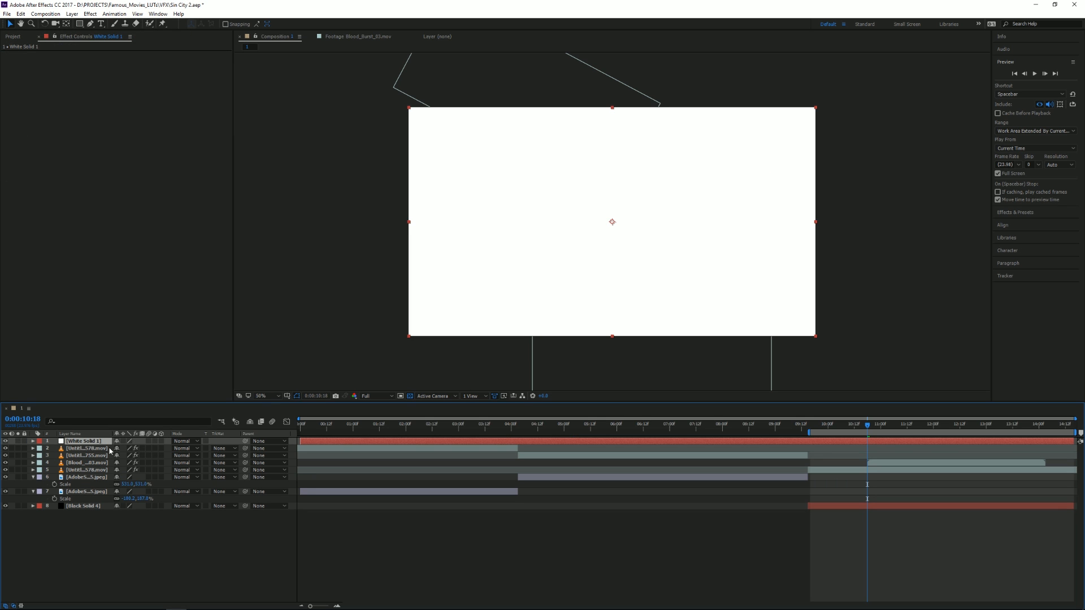
# Move the white solid below the two upper footage clips and trim its start to 0:00:09:15.
pyautogui.moveTo(89, 443)
pyautogui.mouseDown()
pyautogui.moveTo(90, 486)
pyautogui.moveTo(91, 460)
pyautogui.mouseUp()
pyautogui.moveTo(817, 425); pyautogui.dragTo(809, 421)
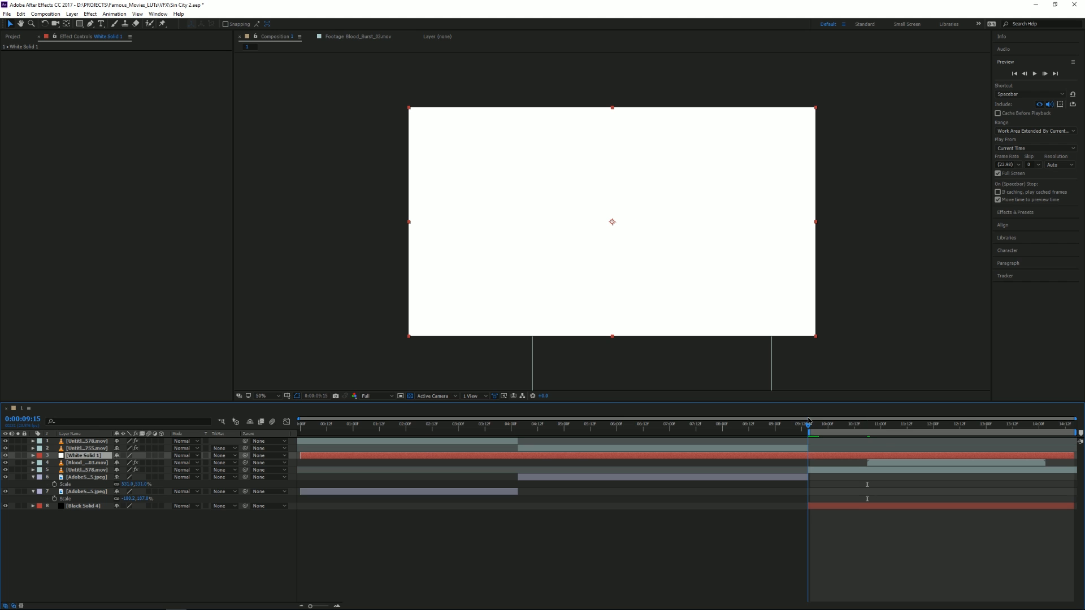
pyautogui.hotkey('alt', '[')
# At 0:00:10:06, mask the white solid with the Pen tool into a forked tree trunk behind the man's back.
pyautogui.moveTo(830, 425); pyautogui.dragTo(841, 424)
pyautogui.click(260, 397)
pyautogui.click(266, 417)
pyautogui.click(90, 24)
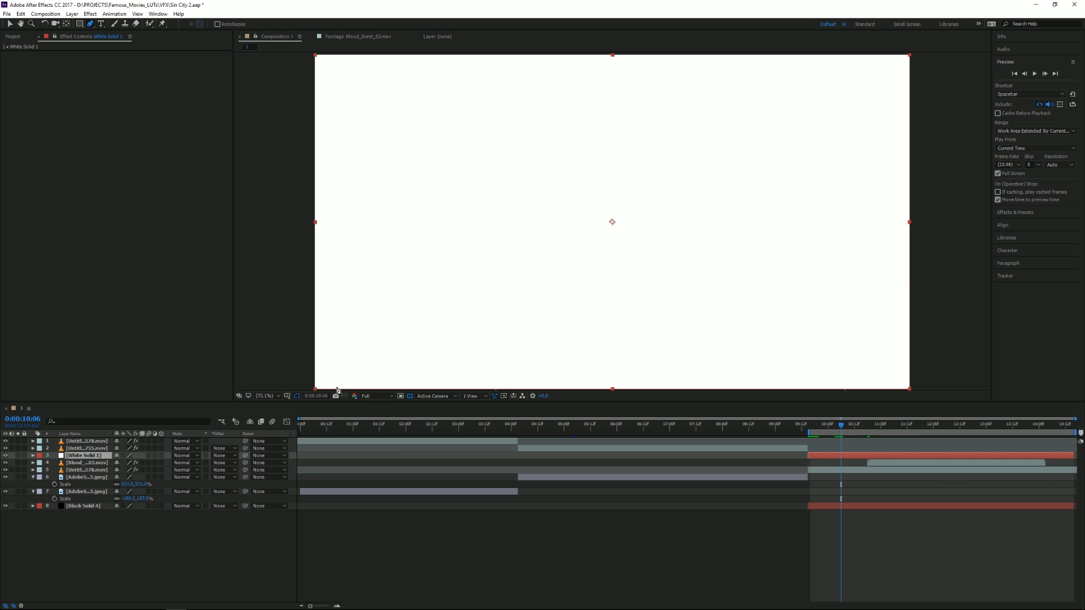
pyautogui.moveTo(351, 315); pyautogui.dragTo(347, 375)
pyautogui.scroll(-1, 346, 379)
pyautogui.moveTo(424, 341); pyautogui.dragTo(467, 273)
pyautogui.click(457, 339)
pyautogui.click(466, 251)
pyautogui.moveTo(469, 221); pyautogui.dragTo(446, 240)
pyautogui.click(551, 99)
pyautogui.click(490, 148)
pyautogui.click(432, 285)
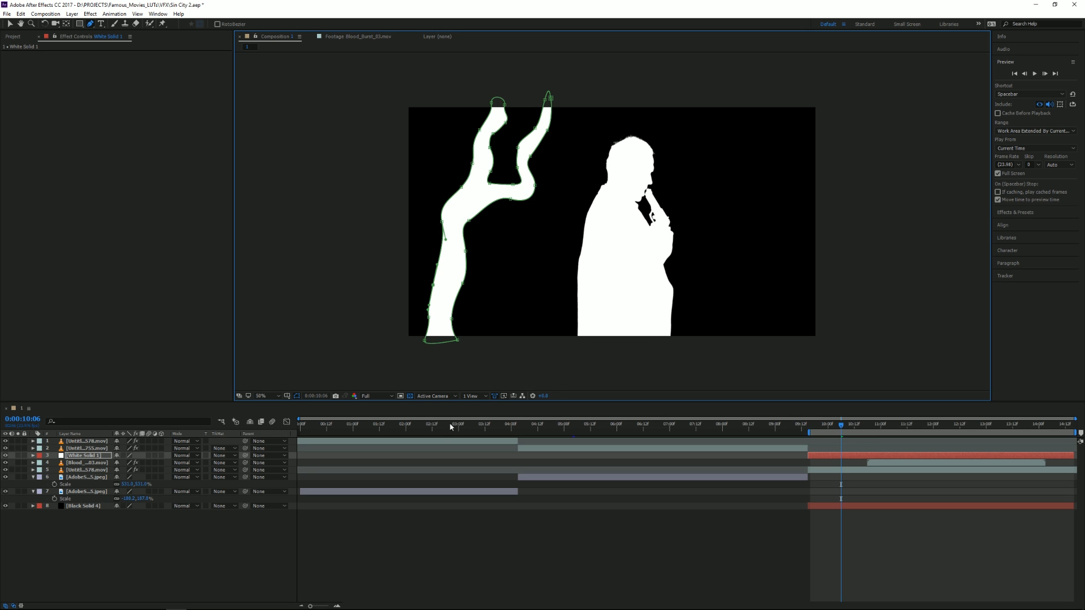
pyautogui.click(836, 534)
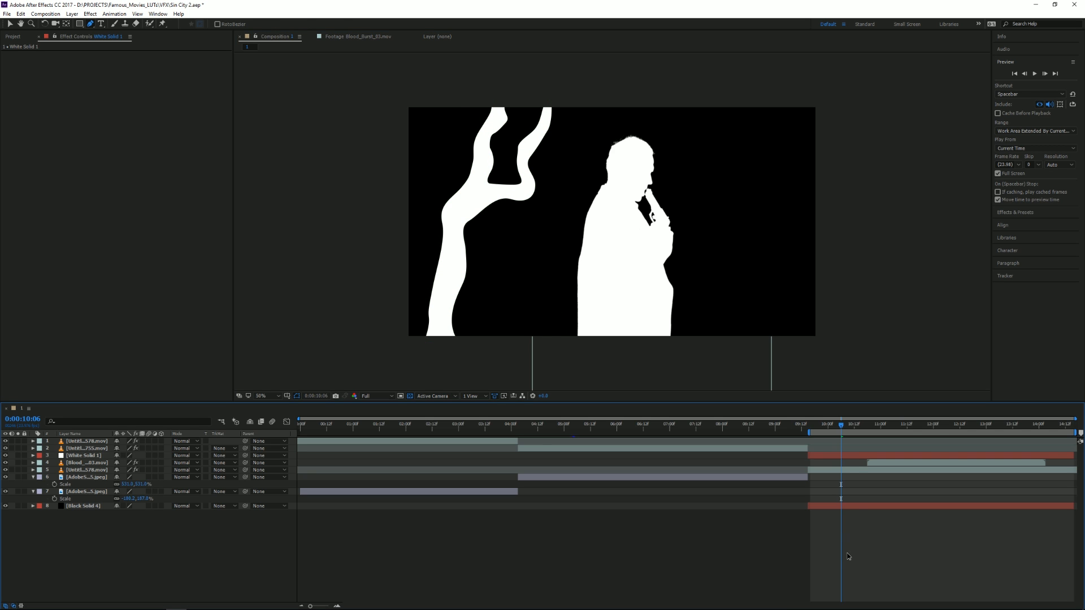
# Draw a second mask on the white solid for an extra branch rising from the outer side of the trunk's fork.
pyautogui.click(849, 455)
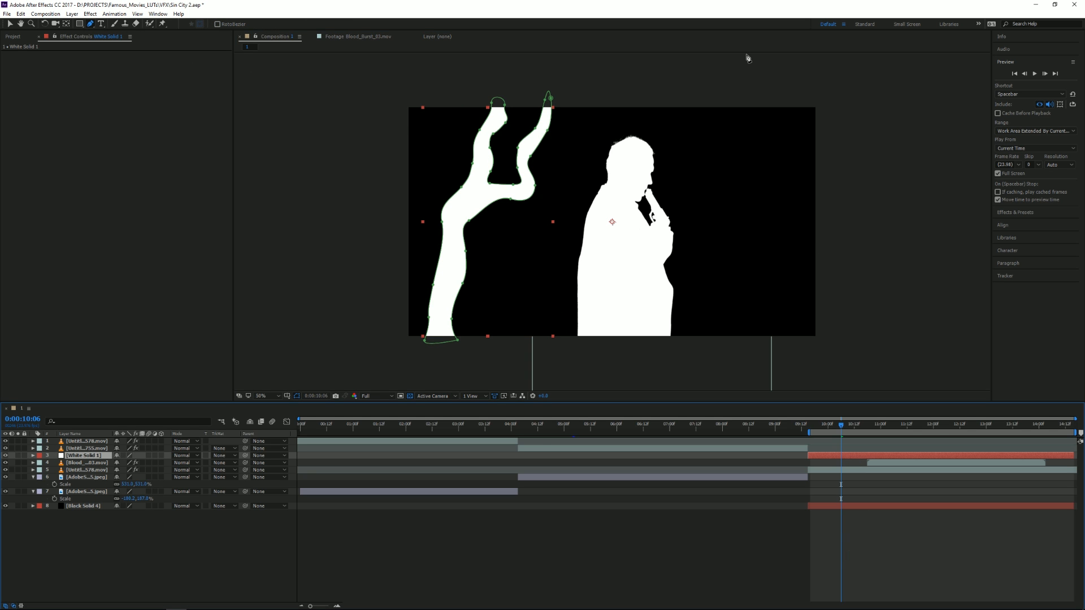
pyautogui.moveTo(454, 205); pyautogui.dragTo(463, 217)
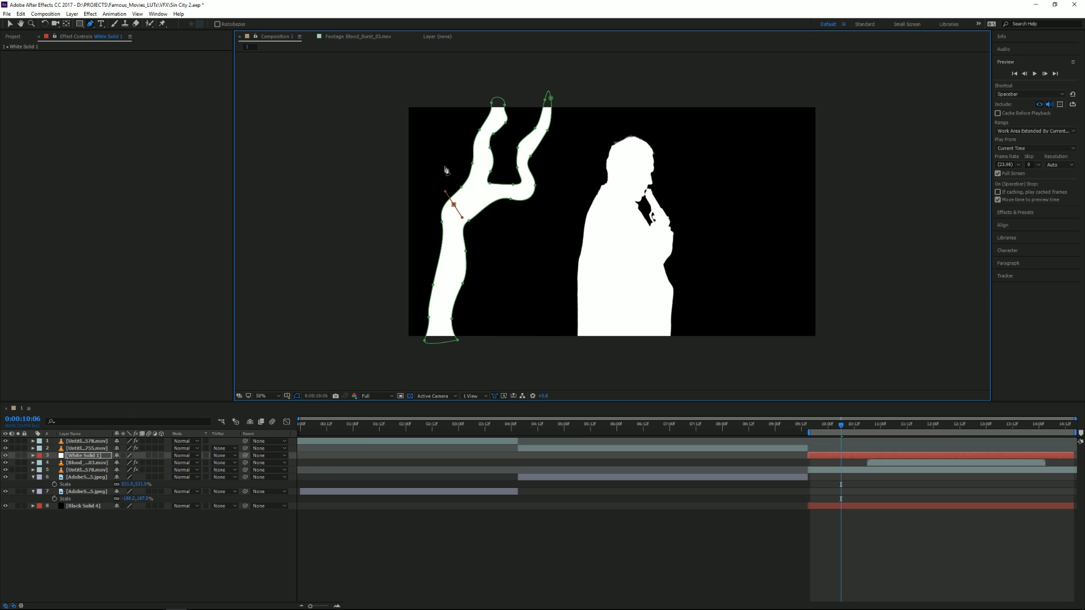
pyautogui.moveTo(442, 134)
pyautogui.mouseDown()
pyautogui.moveTo(434, 106)
pyautogui.moveTo(455, 136)
pyautogui.mouseUp()
pyautogui.click(433, 100)
pyautogui.moveTo(455, 164); pyautogui.dragTo(465, 218)
pyautogui.click(464, 197)
pyautogui.click(772, 544)
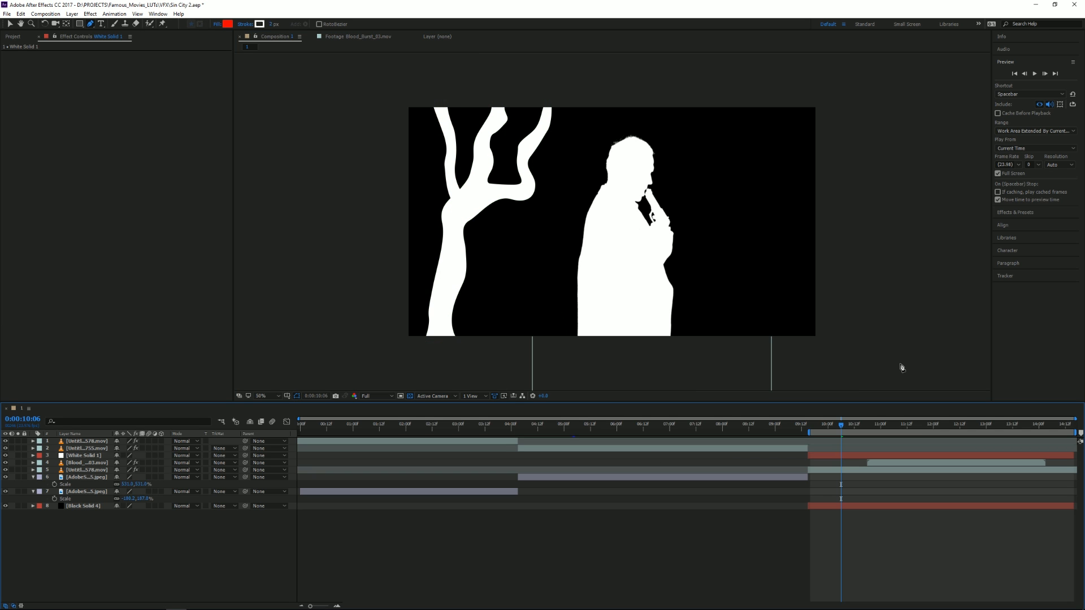
# Play back the silhouette gunshot shot with the finished trees and blood burst.
pyautogui.press('space')
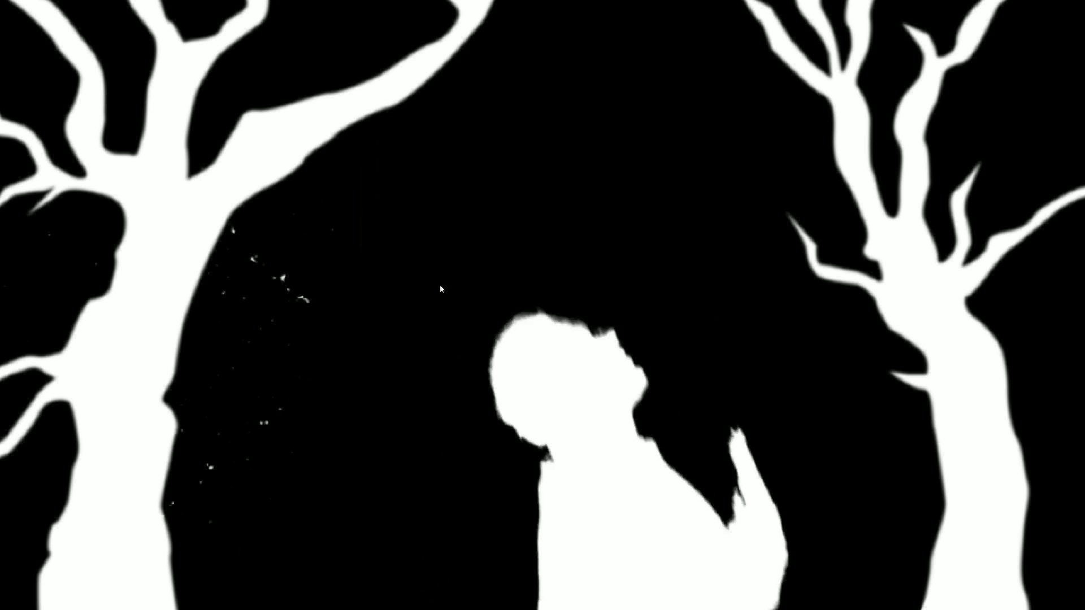
pyautogui.press('space')
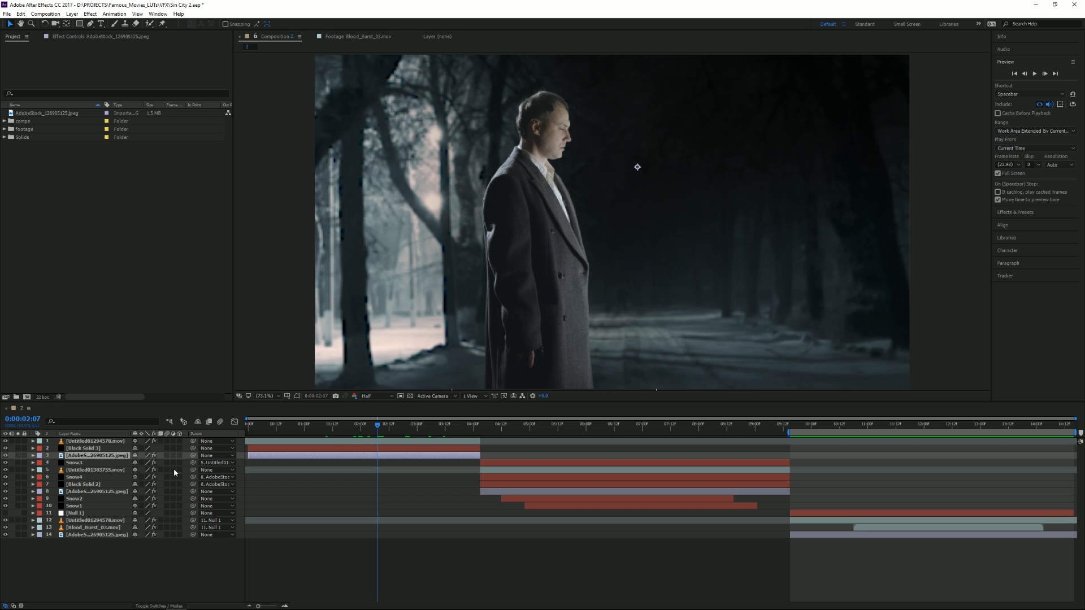
# Create a composition-sized black solid above the forest background of the first shot.
pyautogui.click(72, 14)
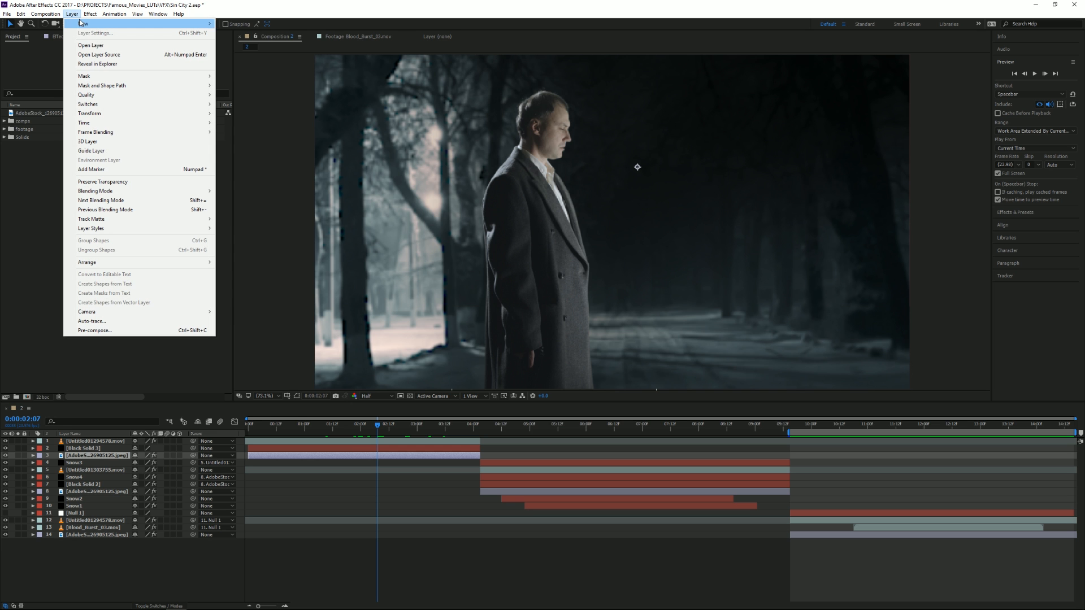
pyautogui.moveTo(121, 25)
pyautogui.click(250, 39)
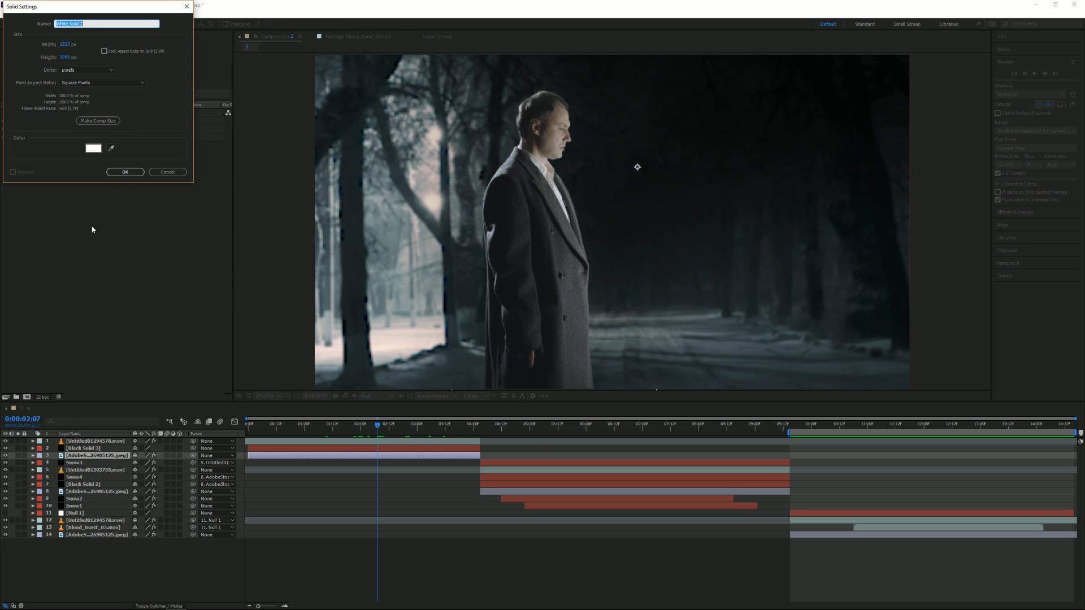
pyautogui.click(101, 150)
pyautogui.moveTo(110, 121); pyautogui.dragTo(147, 168)
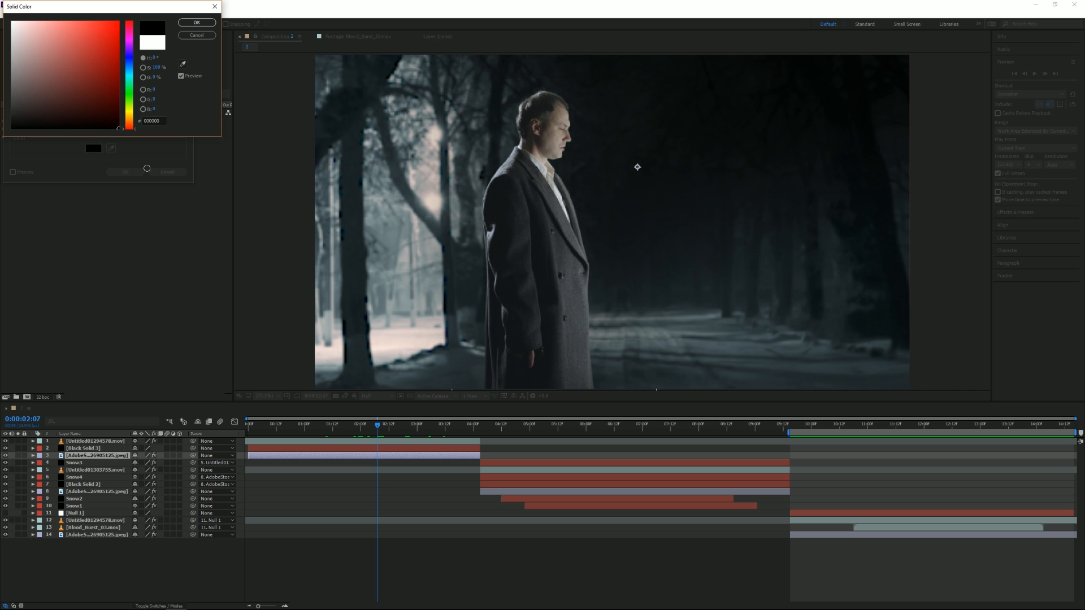
pyautogui.click(197, 23)
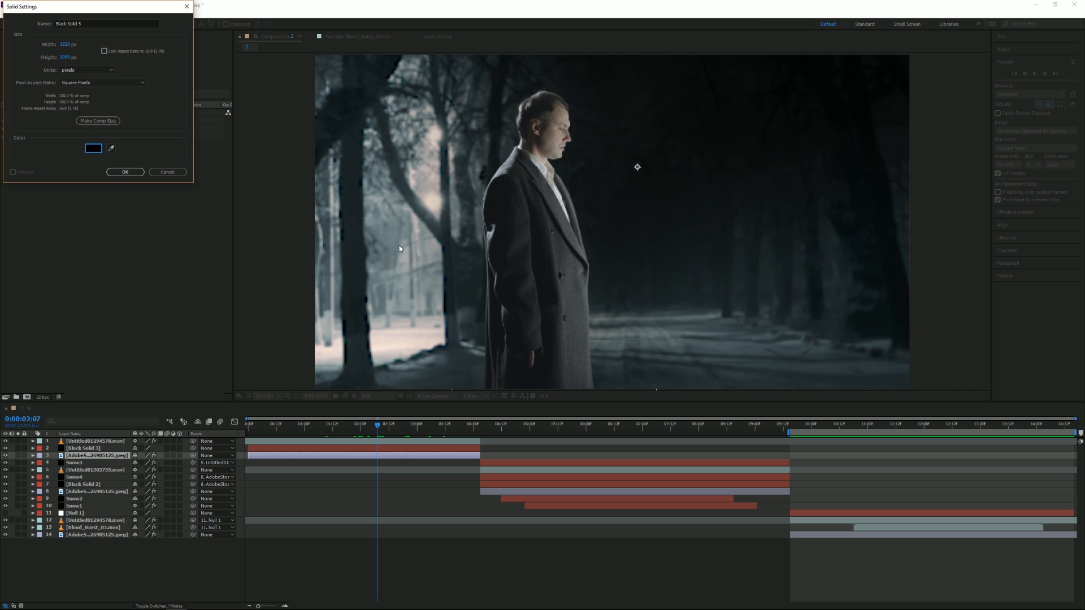
pyautogui.click(125, 172)
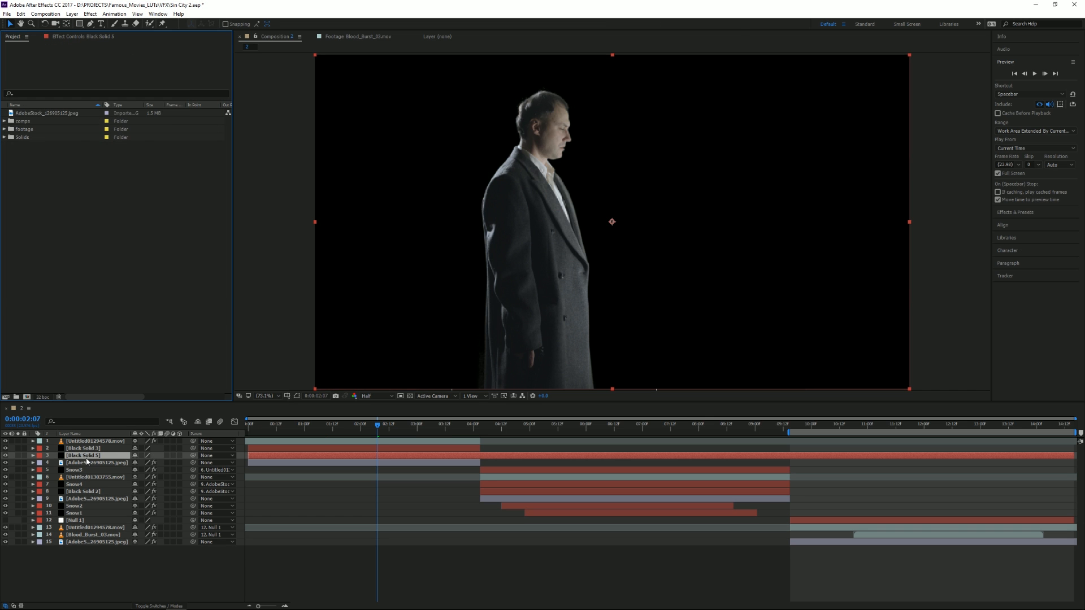
# Apply the CC Snowfall effect to the new black solid and solo that layer.
pyautogui.rightClick(86, 456)
pyautogui.moveTo(136, 232)
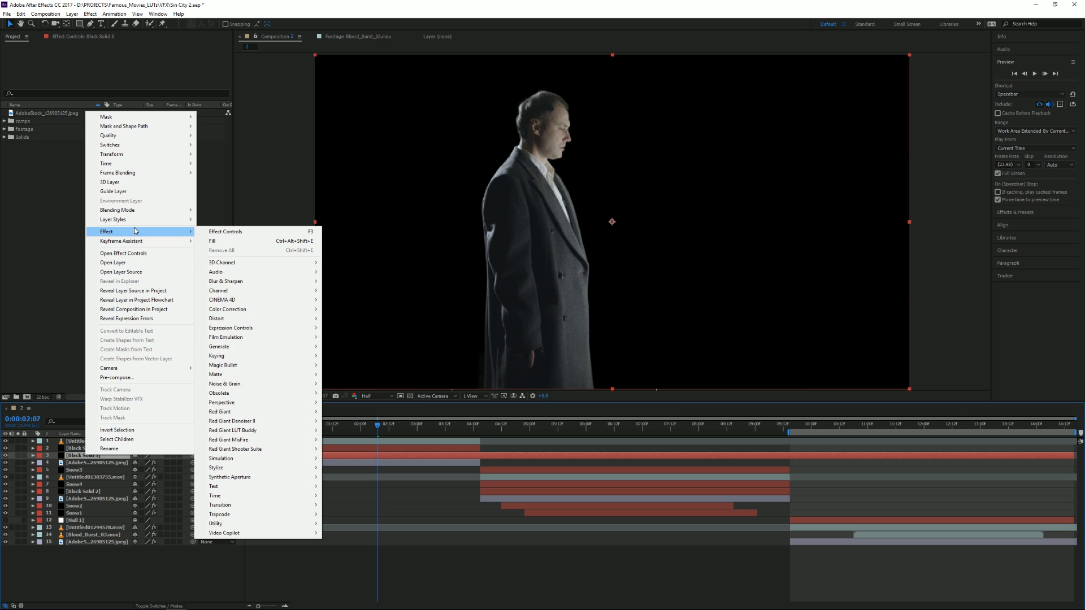
pyautogui.moveTo(252, 457)
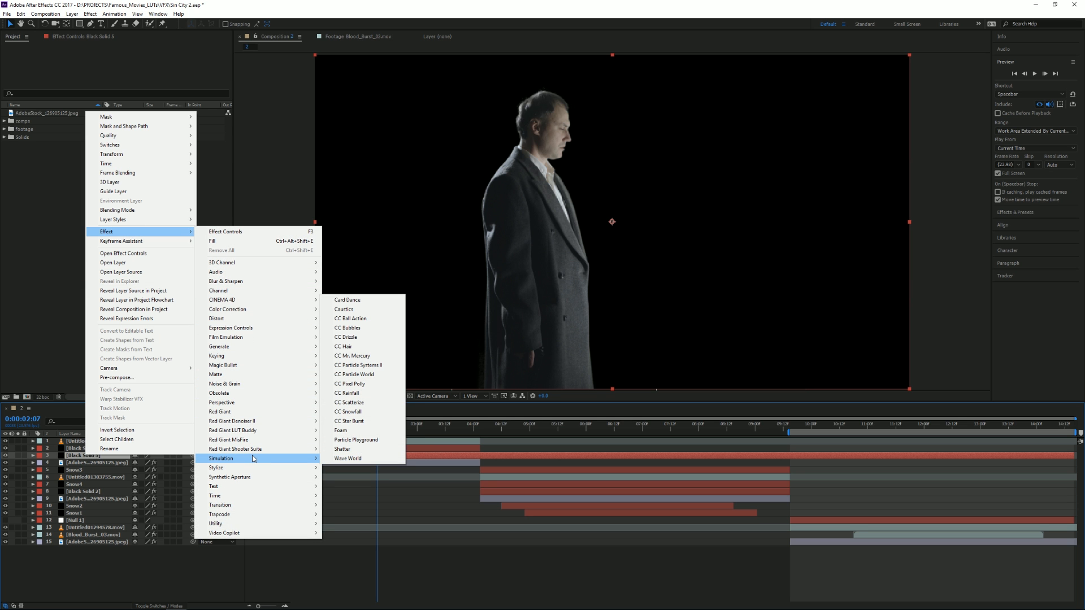
pyautogui.click(356, 416)
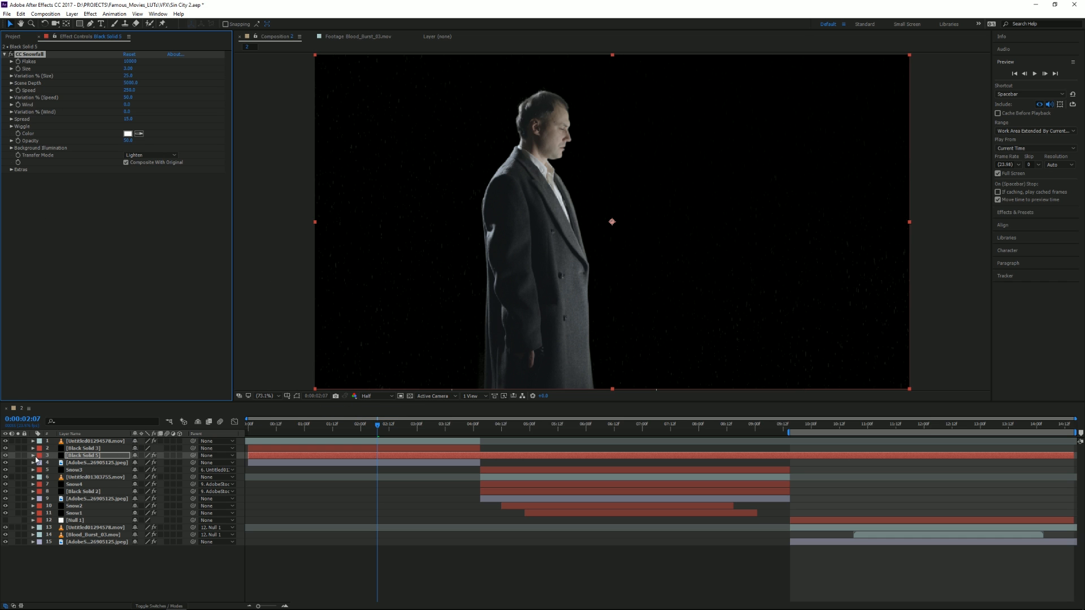
pyautogui.click(18, 455)
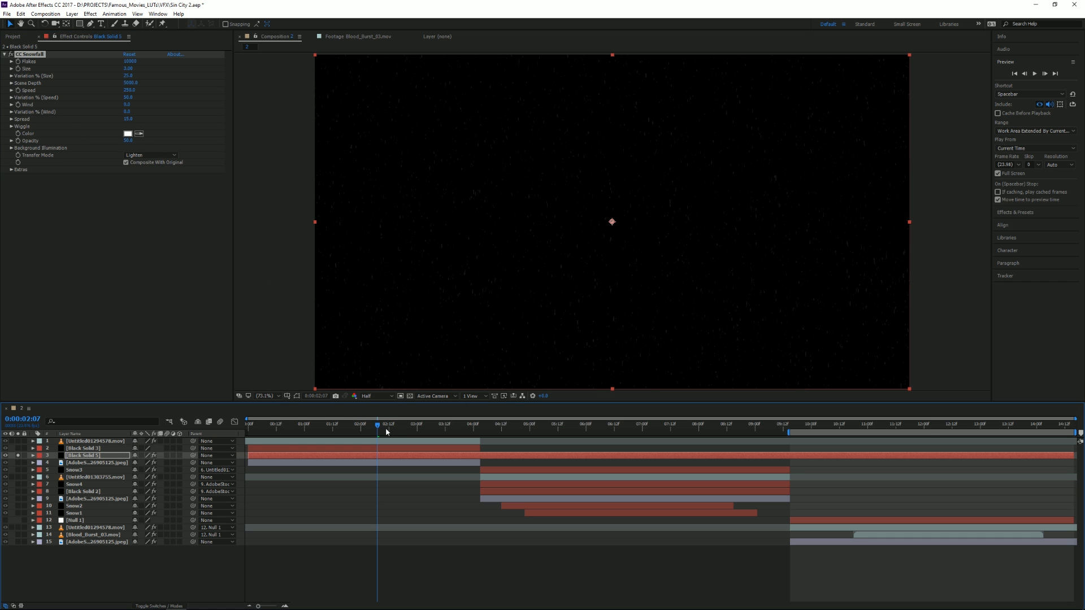
# Tune CC Snowfall with fewer, larger flakes, 100% size variation, 100% opacity, slower speed and added wind.
pyautogui.press('space')
pyautogui.moveTo(404, 426); pyautogui.dragTo(282, 429)
pyautogui.moveTo(130, 64); pyautogui.dragTo(122, 61)
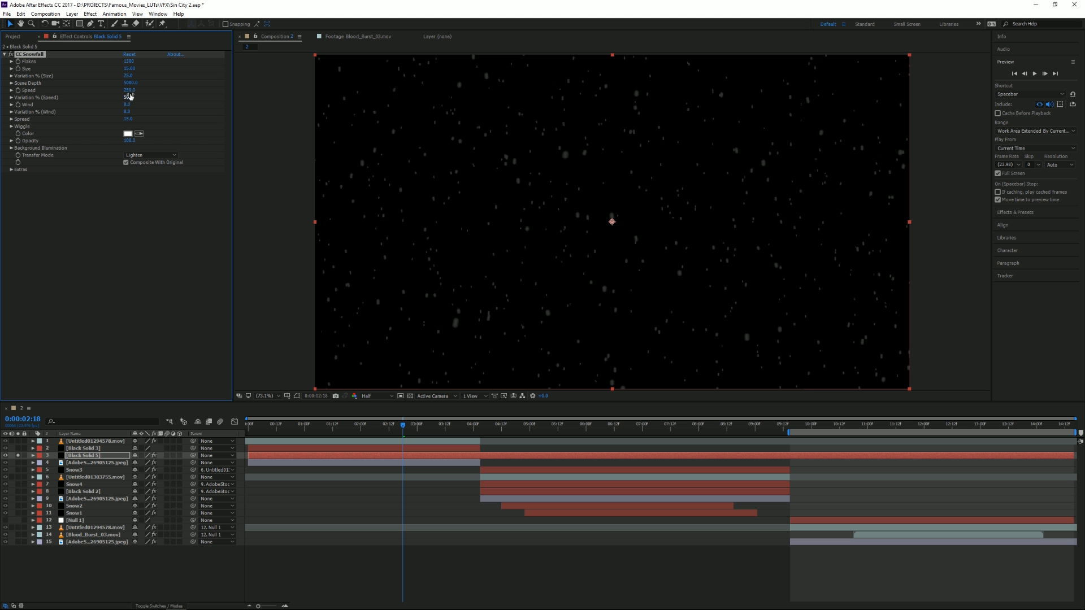
pyautogui.moveTo(129, 90); pyautogui.dragTo(238, 129)
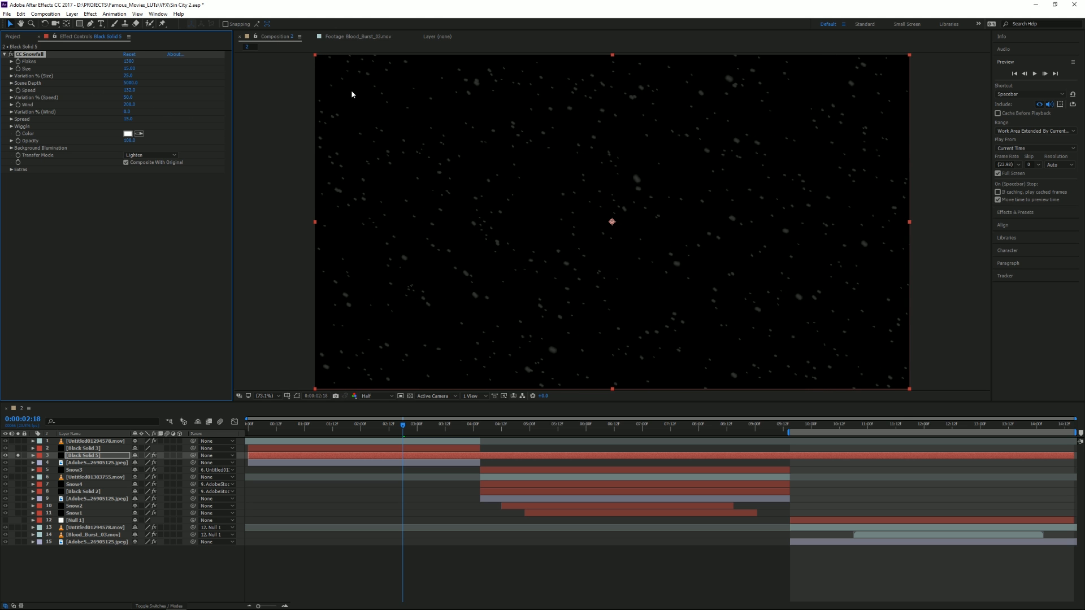
pyautogui.moveTo(407, 432); pyautogui.dragTo(384, 432)
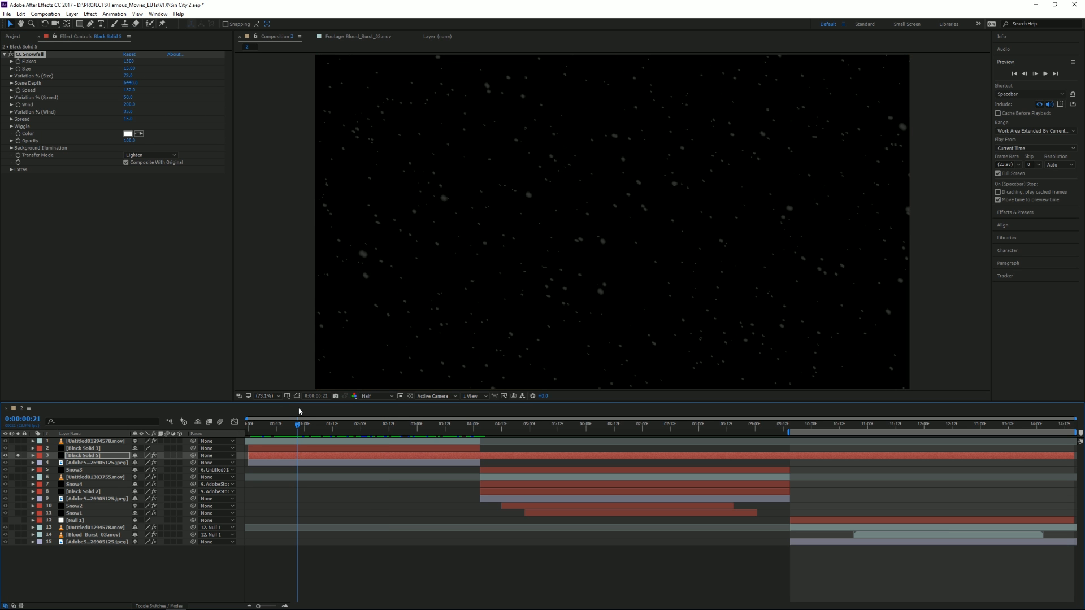
# Play back the snowfall over the first shot and look through the close-up and silhouette shots.
pyautogui.press('space')
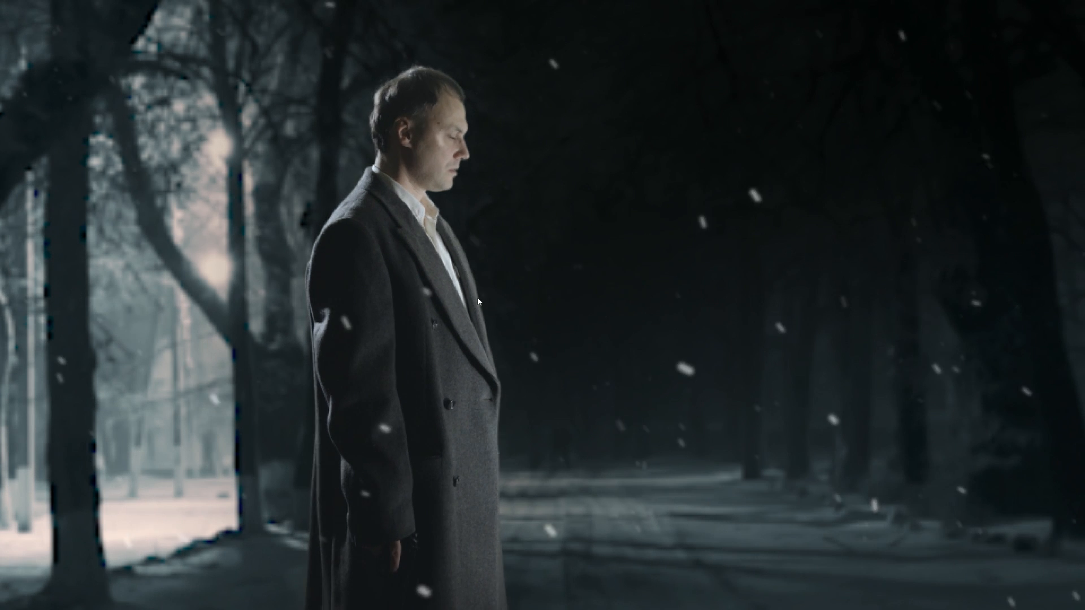
pyautogui.press('space')
pyautogui.moveTo(569, 426); pyautogui.dragTo(574, 425)
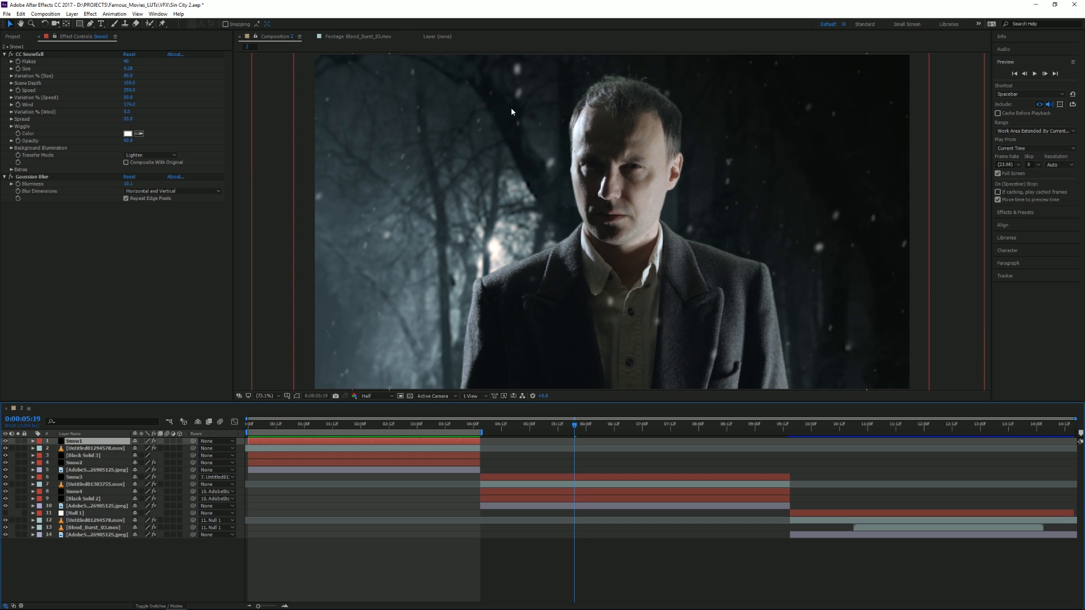
pyautogui.moveTo(616, 436); pyautogui.dragTo(830, 435)
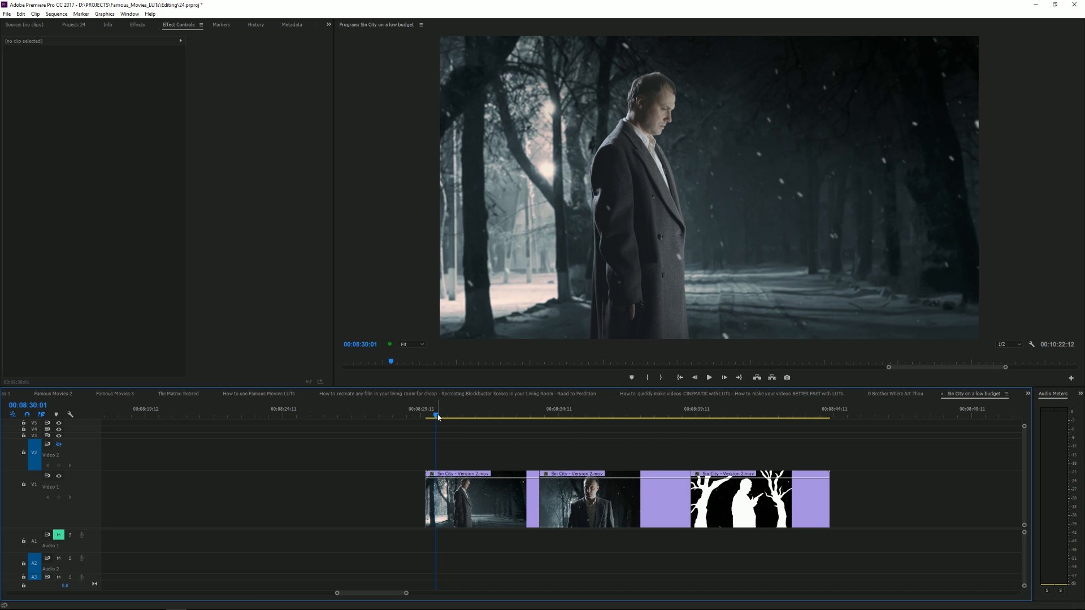
# Switch to Premiere Pro and review the opening clip of the Sin City on a low budget sequence.
pyautogui.moveTo(438, 417); pyautogui.dragTo(485, 452)
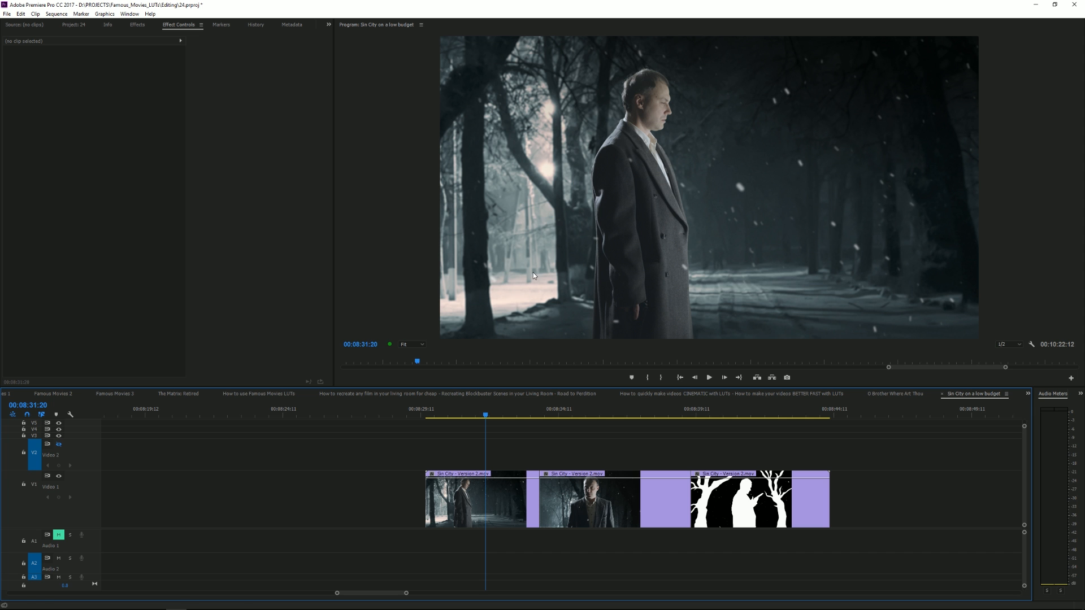
pyautogui.moveTo(447, 415)
pyautogui.mouseDown()
pyautogui.moveTo(428, 416)
pyautogui.moveTo(450, 420)
pyautogui.mouseUp()
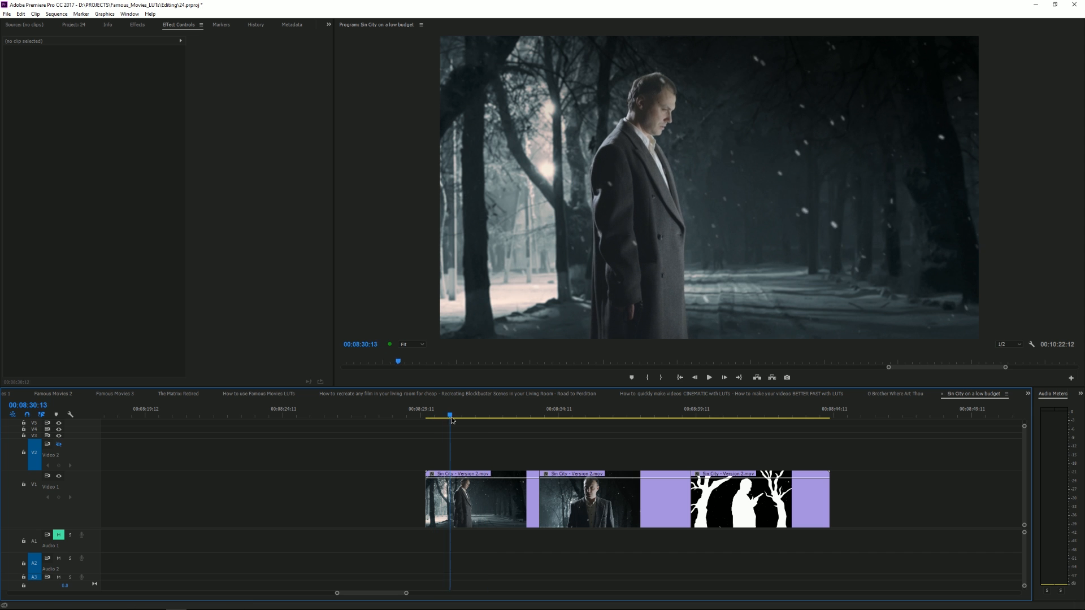
pyautogui.press('space')
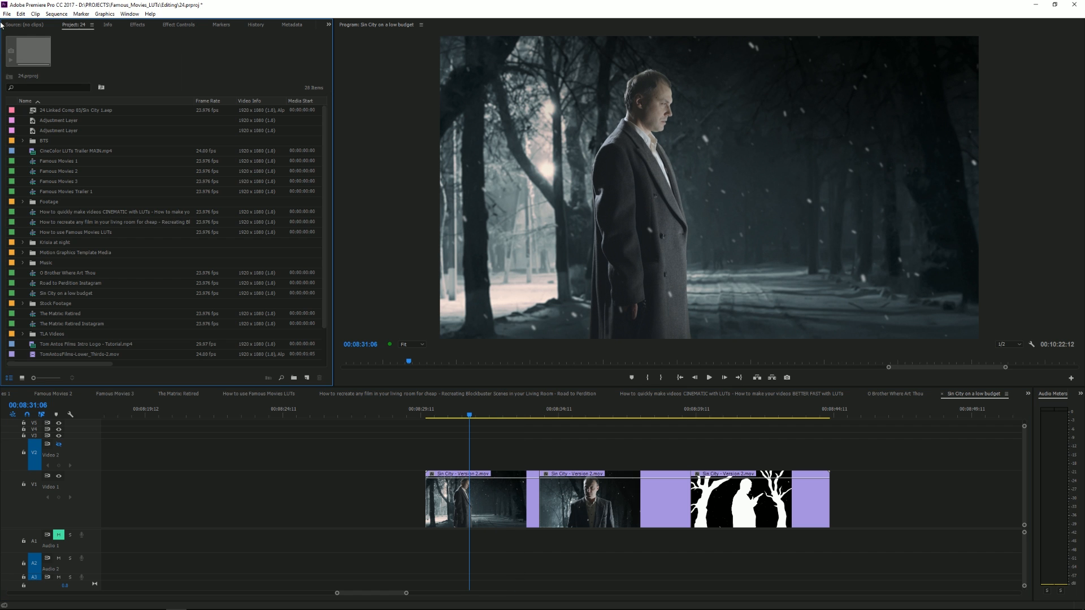
# Place an adjustment layer on Video 2 above the three clips and trim its end to match the last clip.
pyautogui.click(33, 121)
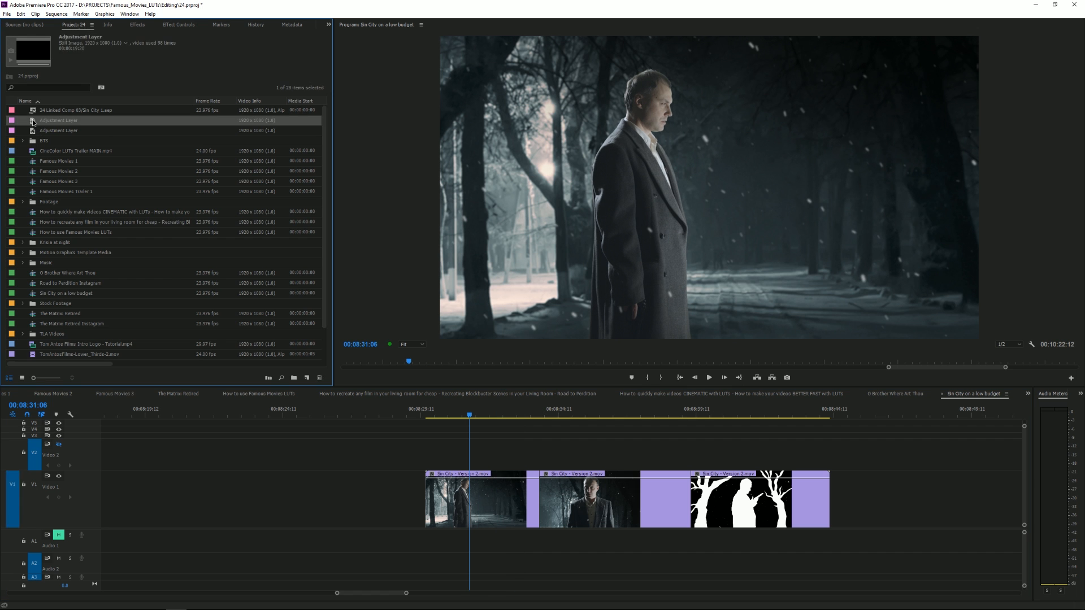
pyautogui.moveTo(415, 414); pyautogui.dragTo(749, 461)
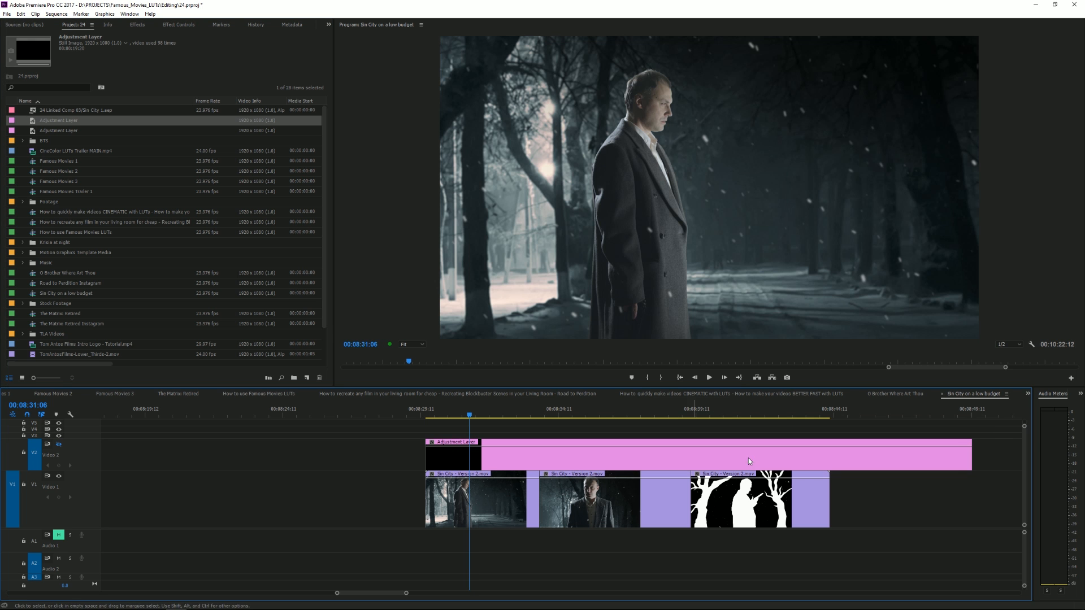
pyautogui.moveTo(966, 450); pyautogui.dragTo(829, 452)
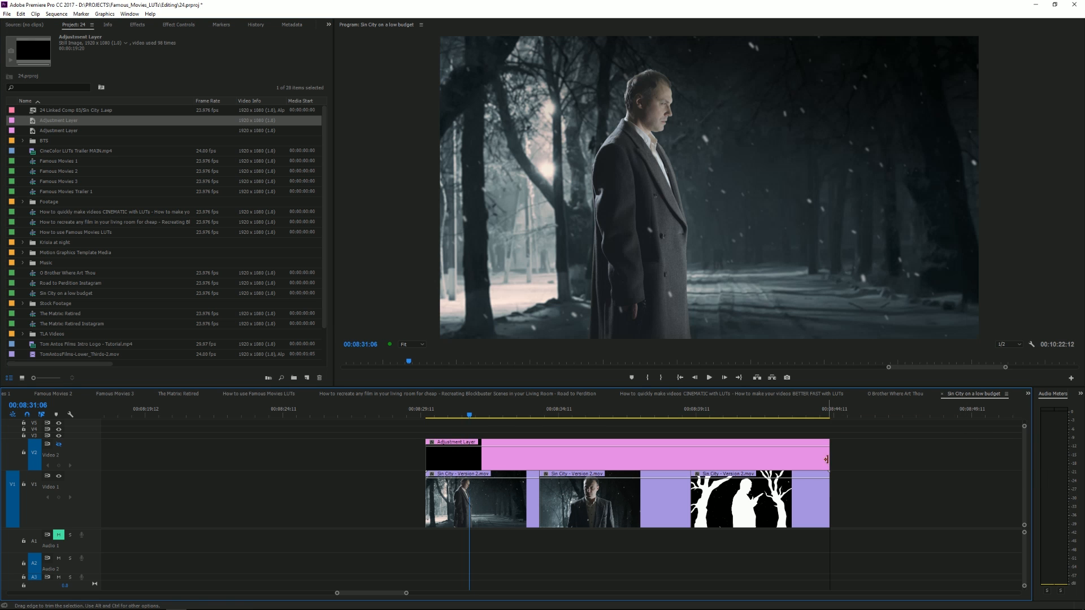
# Select the adjustment layer at 00:08:31:09 and switch to the Color workspace.
pyautogui.click(450, 458)
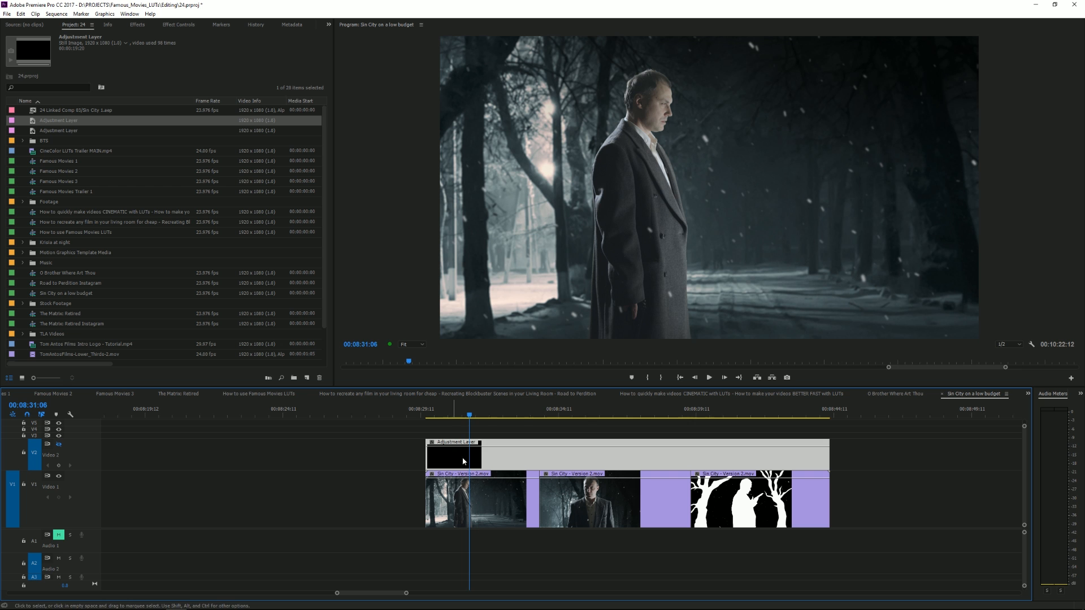
pyautogui.click(474, 415)
pyautogui.moveTo(474, 415); pyautogui.dragTo(473, 416)
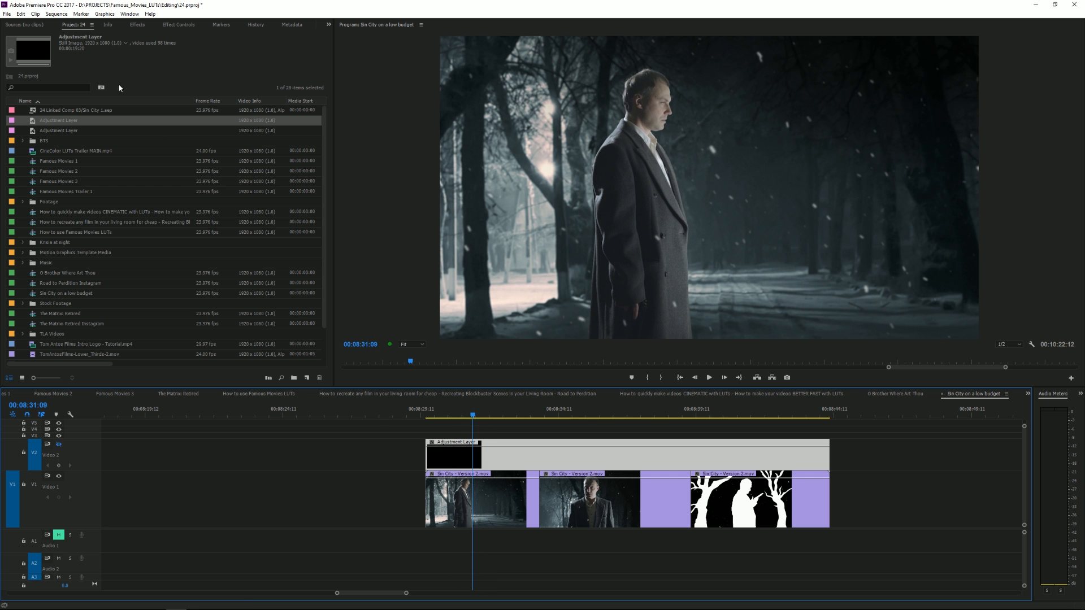
pyautogui.click(136, 15)
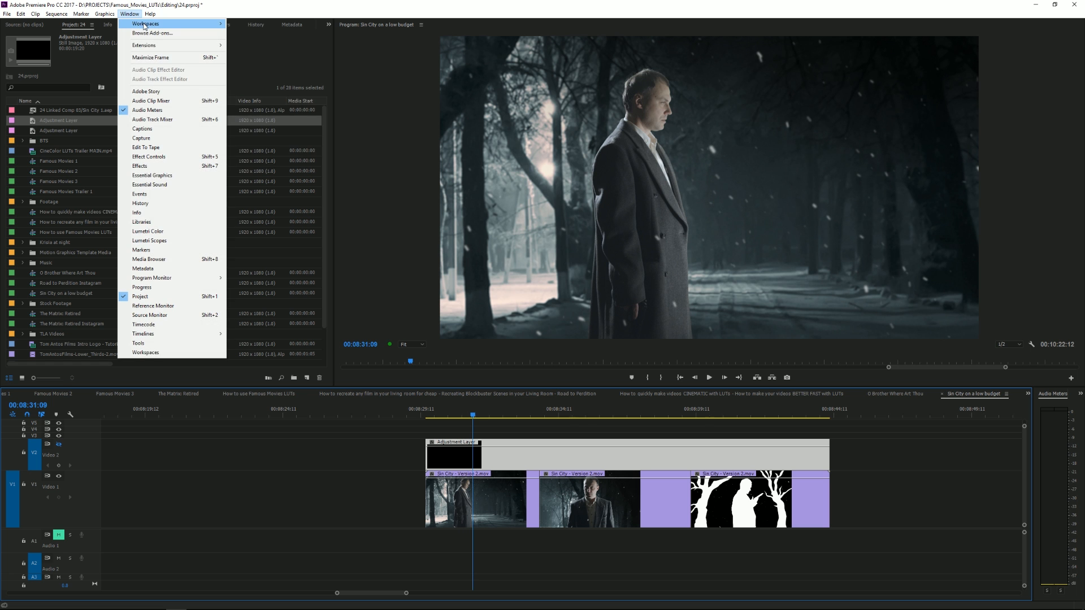
pyautogui.moveTo(164, 23)
pyautogui.click(260, 52)
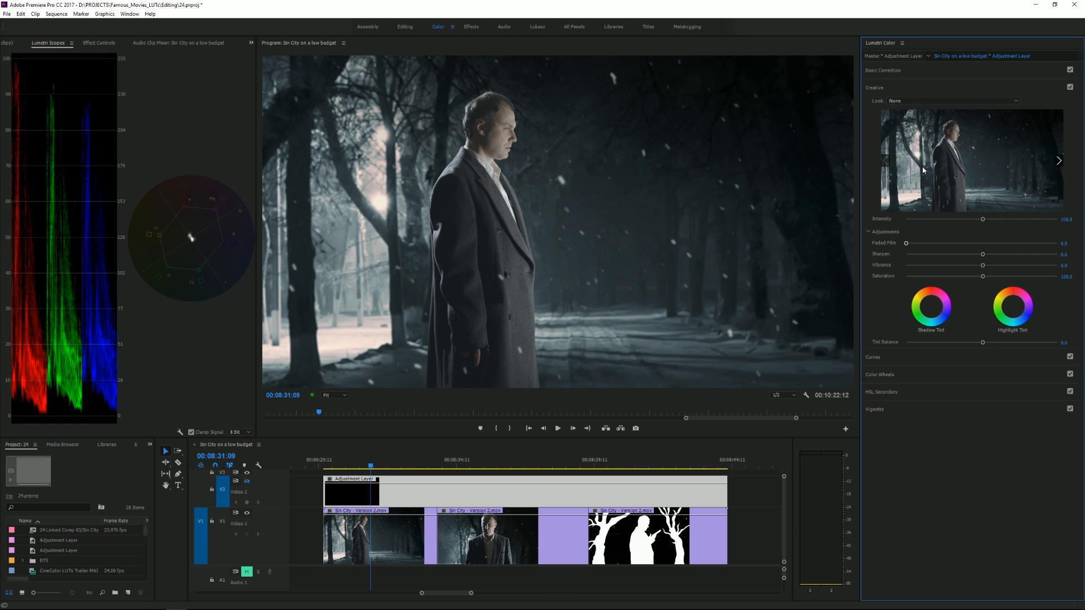
# Load Sin_City.cube as the adjustment layer's creative look and check the grade along the first clip.
pyautogui.click(893, 101)
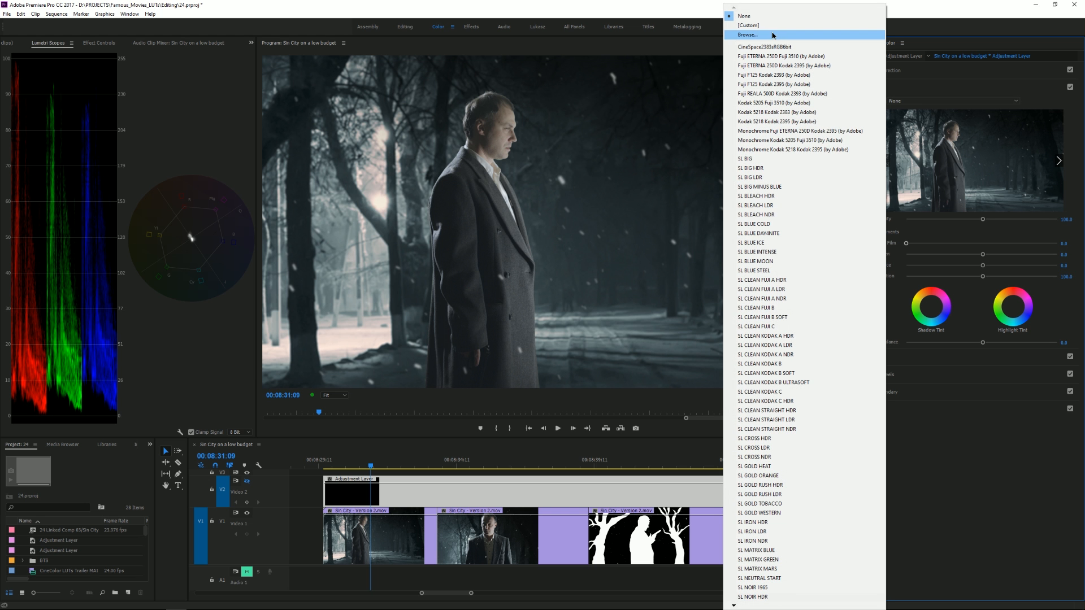
pyautogui.click(791, 35)
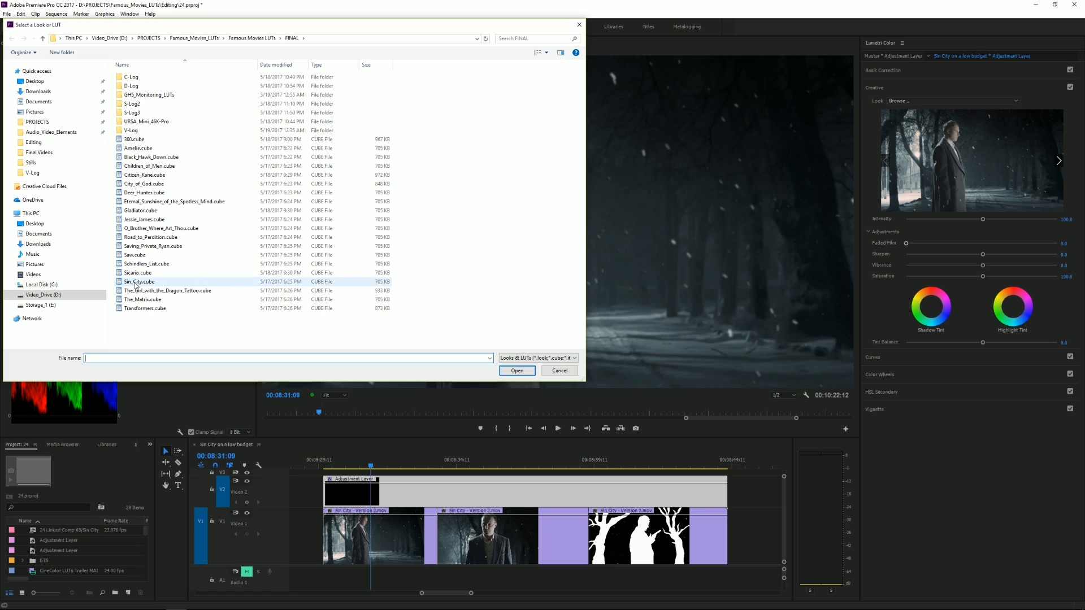
pyautogui.doubleClick(135, 282)
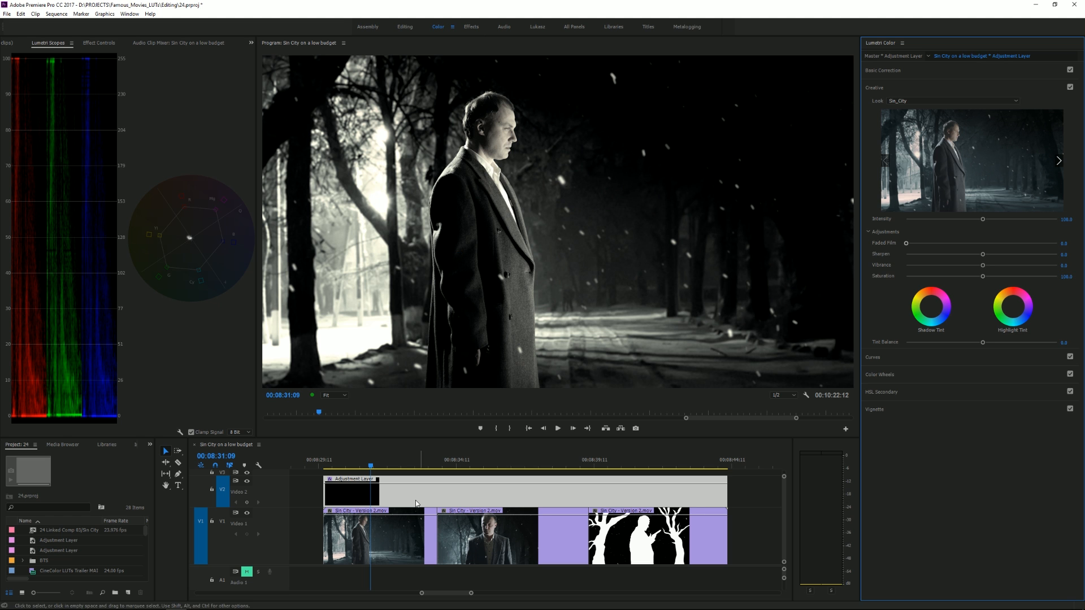
pyautogui.moveTo(388, 464); pyautogui.dragTo(395, 467)
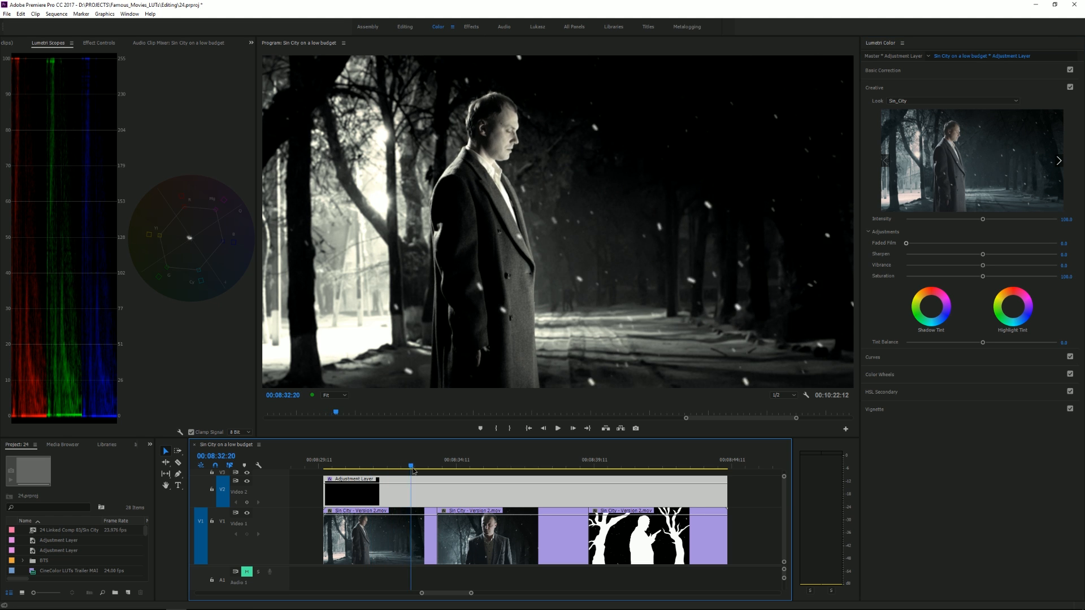